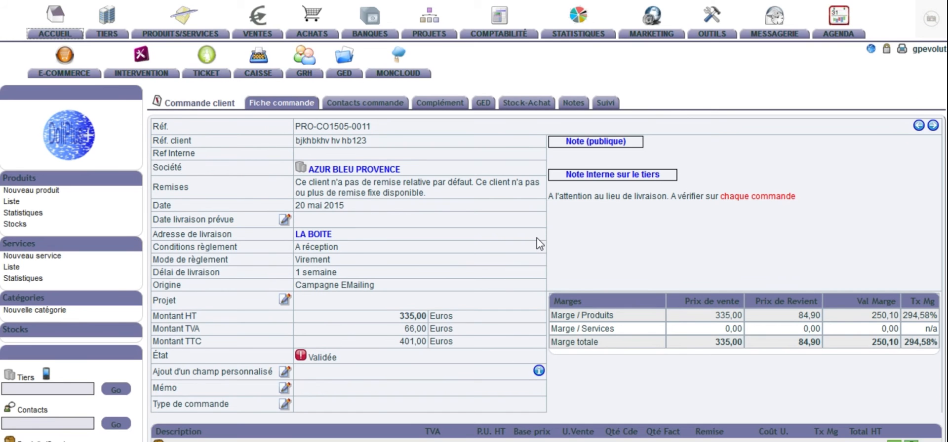
# Step: Examine the AZUR BLEU PROVENCE customer order's header, product lines, attached files, and linked proposals and interventions
pyautogui.scroll(-4, 539, 244)
pyautogui.scroll(3, 539, 244)
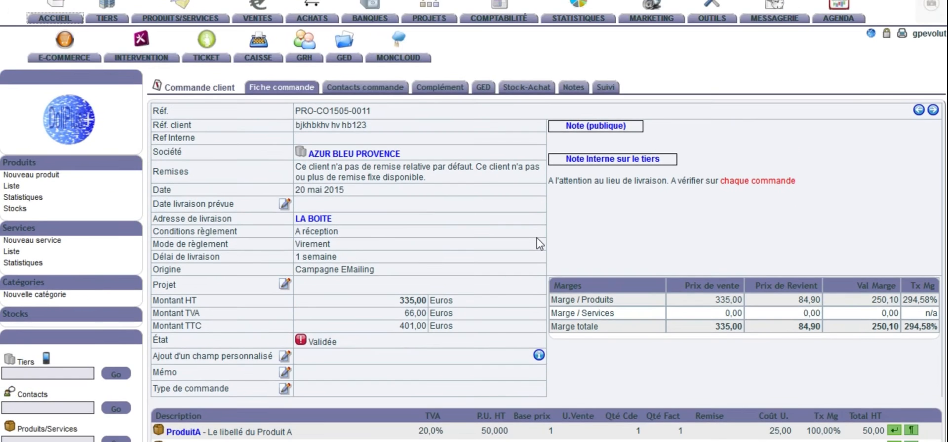
pyautogui.scroll(-4, 539, 244)
pyautogui.scroll(-5, 537, 238)
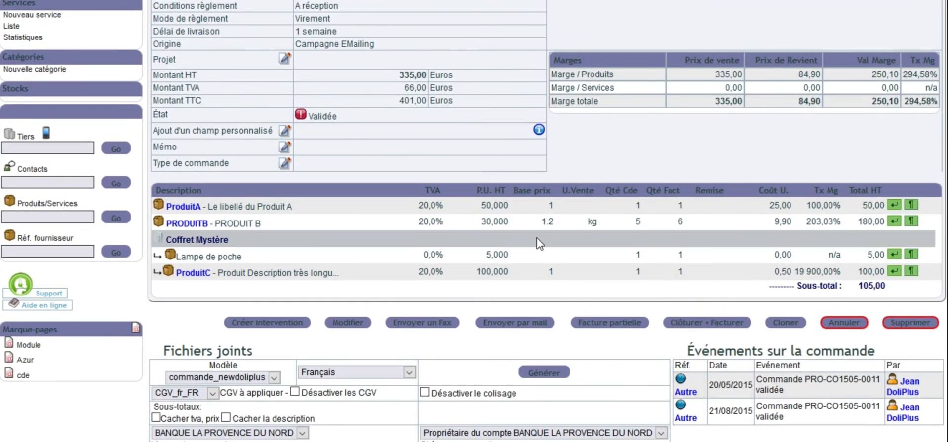
pyautogui.scroll(10, 539, 244)
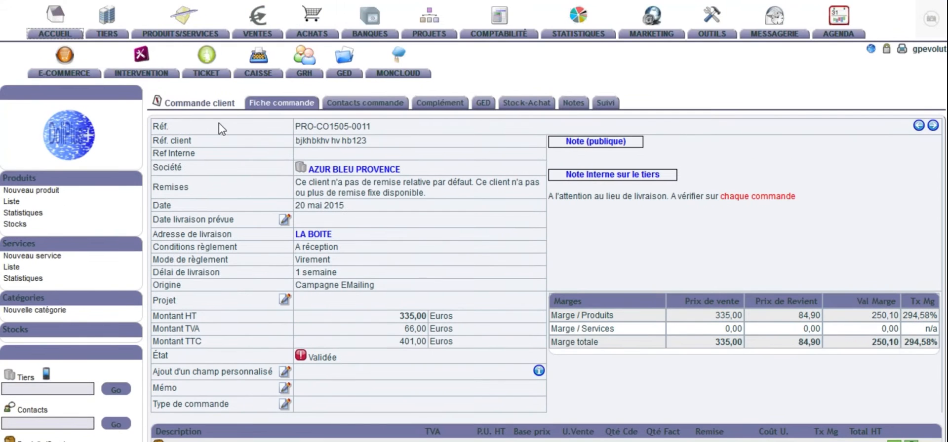
pyautogui.scroll(-16, 365, 218)
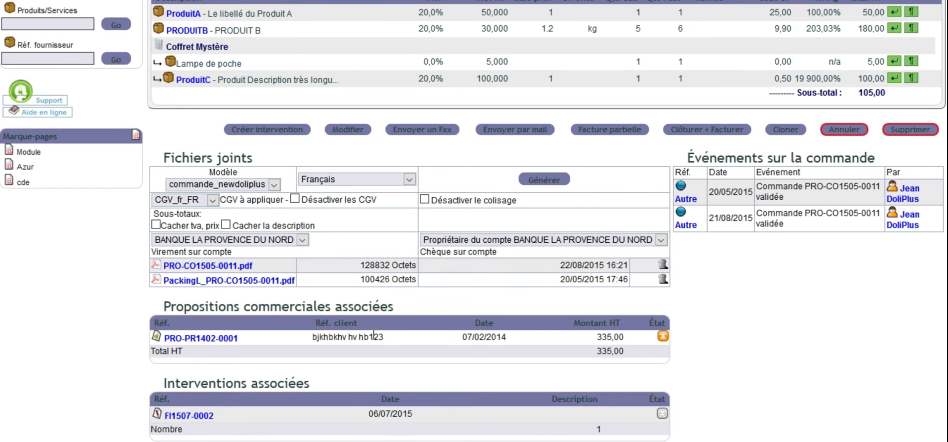
pyautogui.scroll(3, 373, 336)
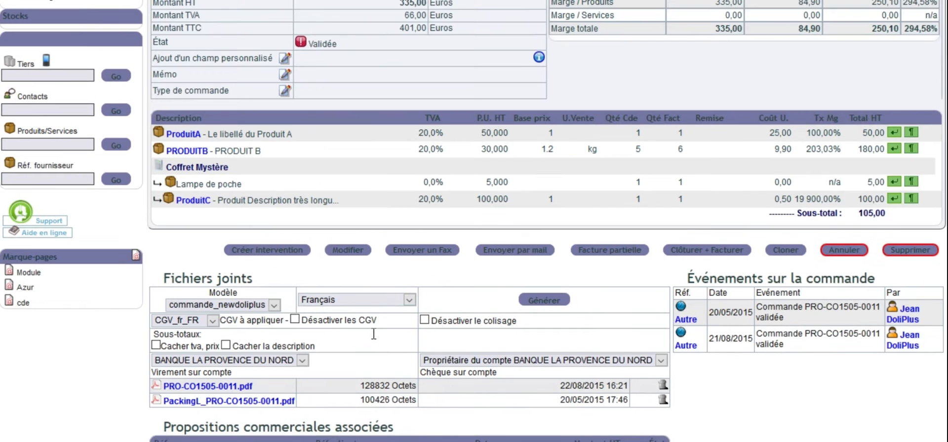
pyautogui.scroll(-3, 373, 335)
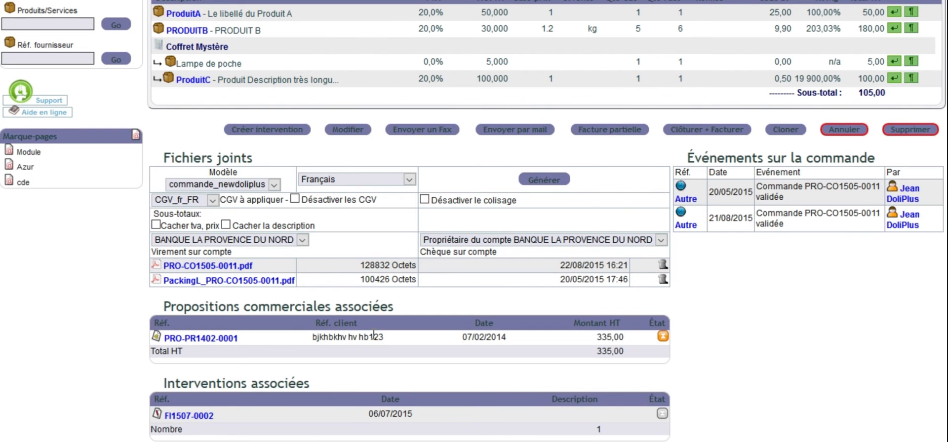
pyautogui.scroll(7, 373, 336)
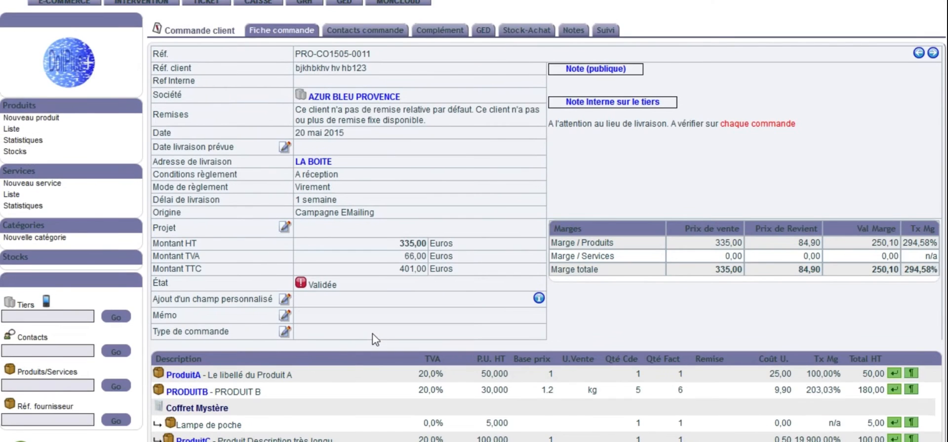
pyautogui.scroll(2, 376, 340)
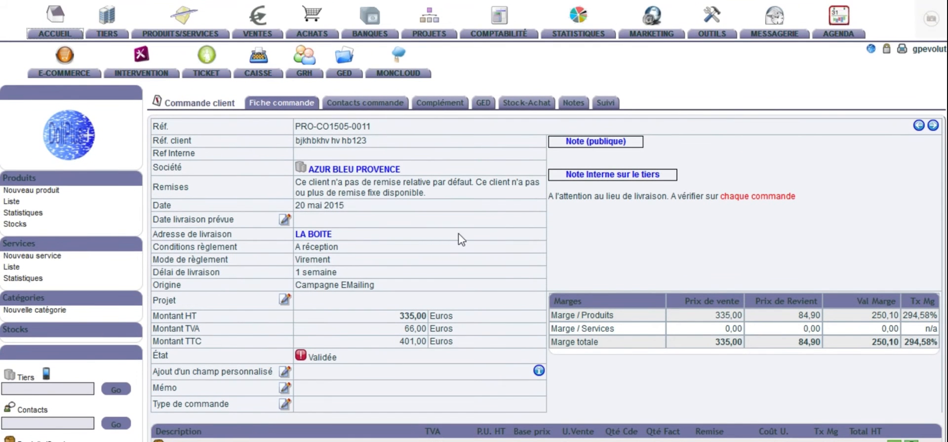
# Step: Compare the customer order's amounts and margins with its product lines, and open the generated order PDF
pyautogui.scroll(-2, 460, 239)
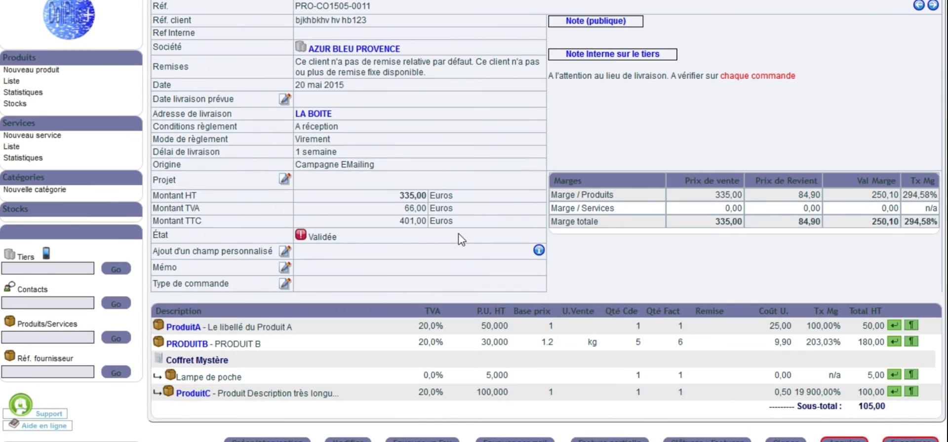
pyautogui.scroll(-4, 460, 240)
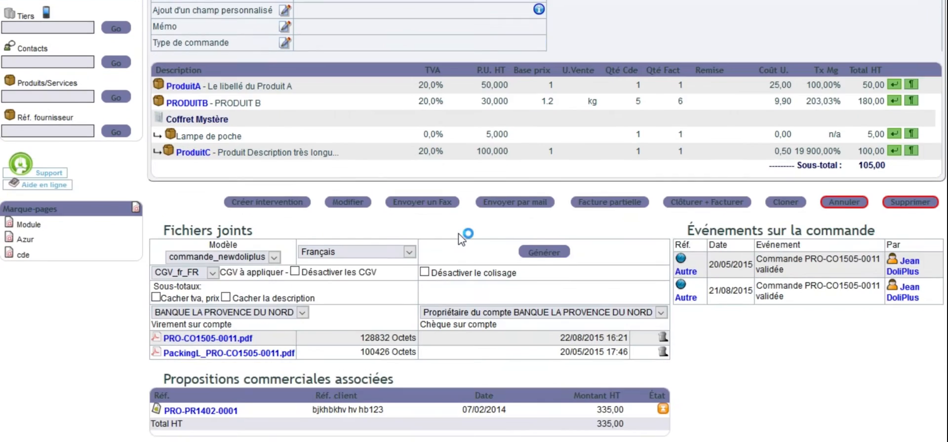
pyautogui.scroll(5, 460, 239)
pyautogui.scroll(-3, 461, 239)
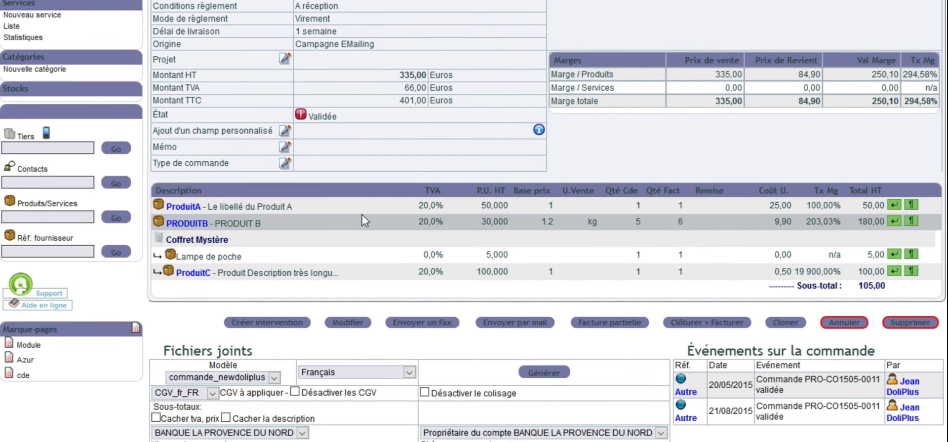
pyautogui.scroll(3, 364, 220)
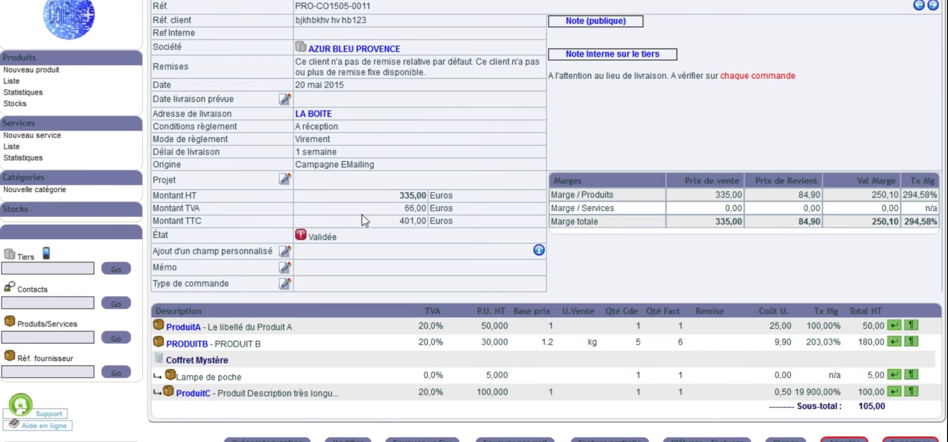
pyautogui.scroll(-3, 363, 220)
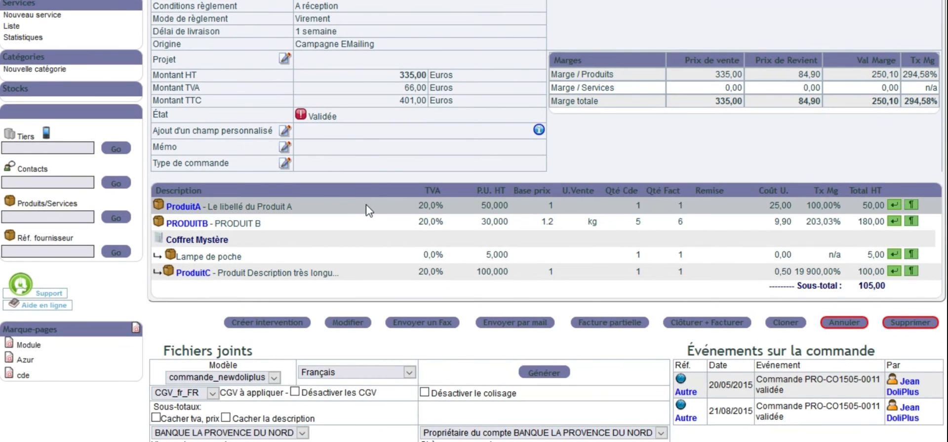
pyautogui.scroll(3, 353, 212)
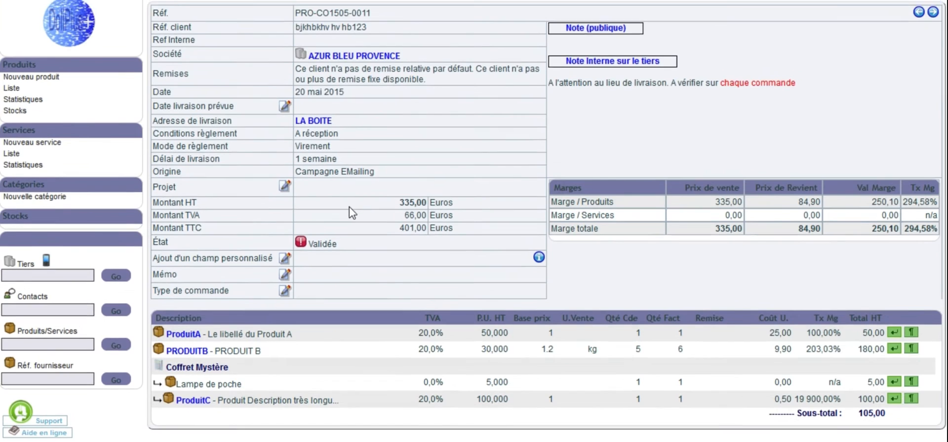
pyautogui.scroll(3, 352, 213)
pyautogui.scroll(-3, 350, 212)
pyautogui.scroll(3, 349, 212)
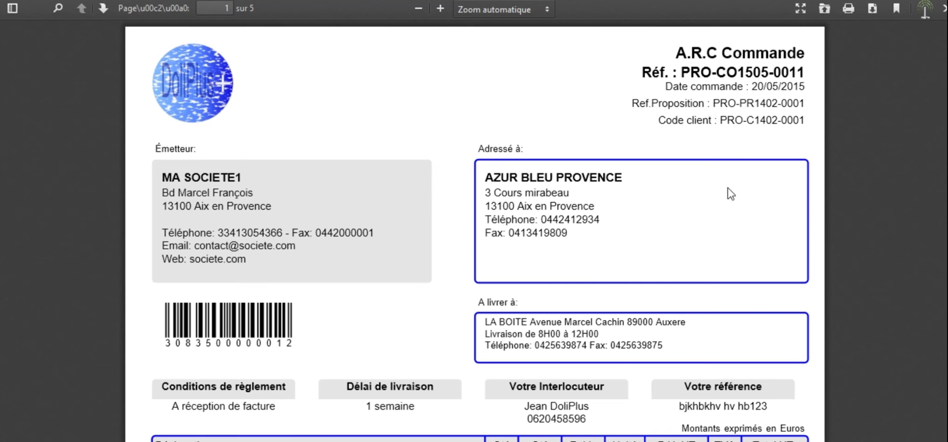
# Step: Read through the order PDF from the address blocks and product table to the Conditions Générales de Vente pages
pyautogui.scroll(-4, 730, 194)
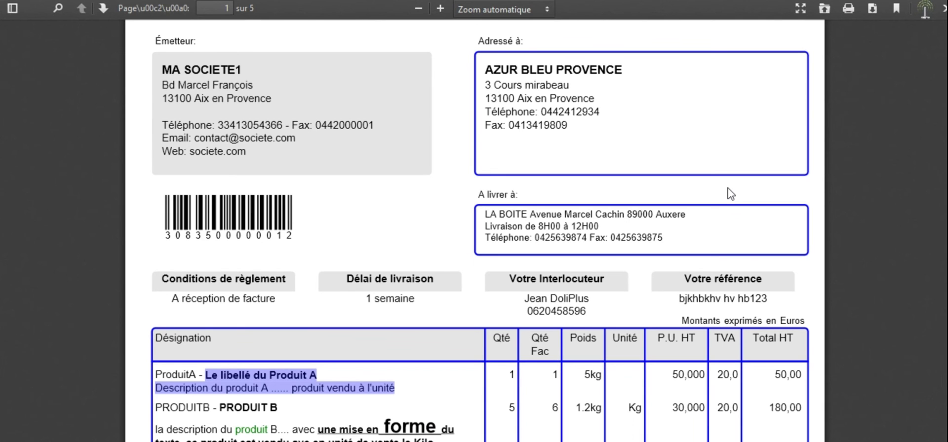
pyautogui.scroll(-20, 731, 194)
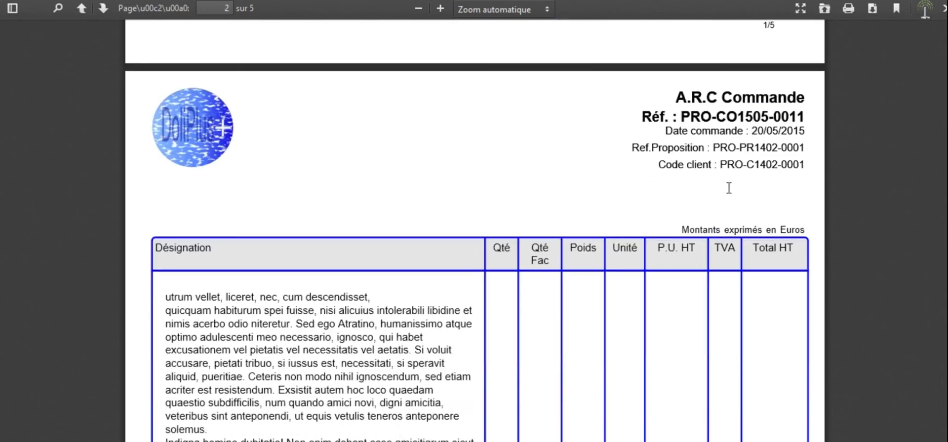
pyautogui.scroll(-12, 728, 190)
pyautogui.scroll(5, 729, 193)
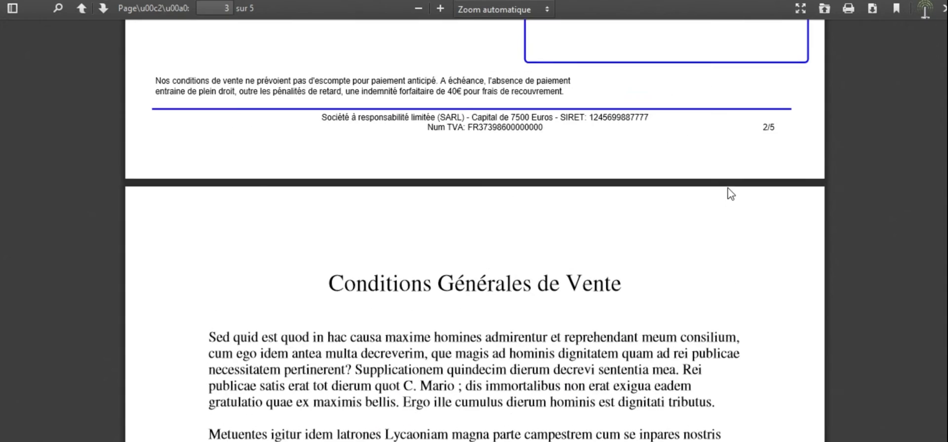
pyautogui.scroll(-10, 730, 193)
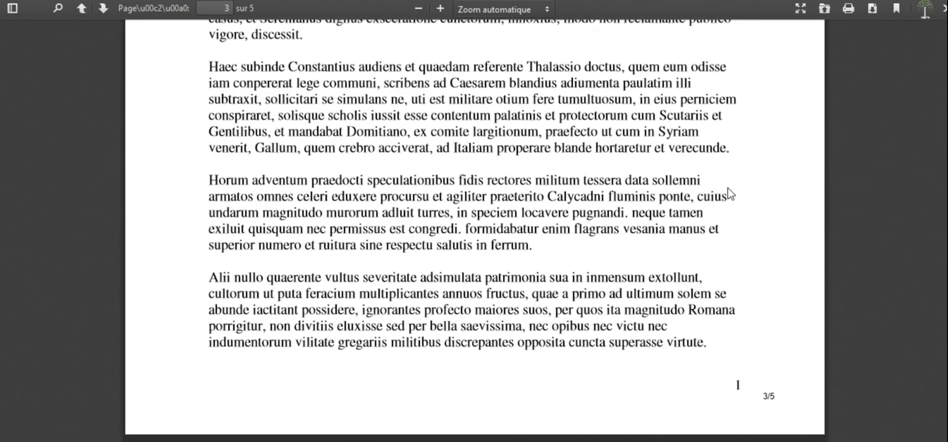
pyautogui.scroll(20, 729, 194)
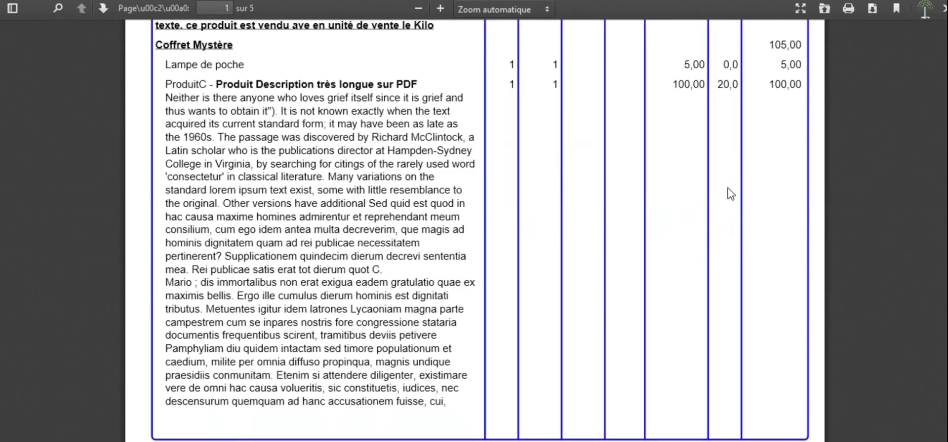
pyautogui.scroll(1, 728, 188)
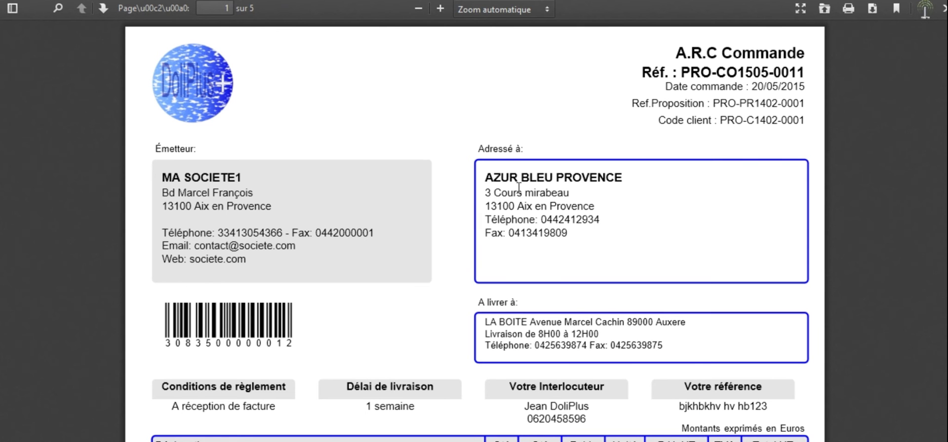
pyautogui.scroll(-10, 517, 188)
pyautogui.scroll(-15, 518, 194)
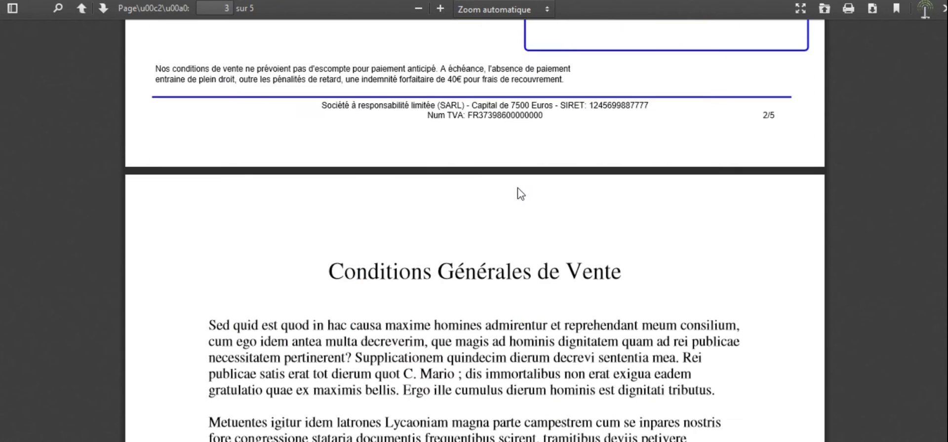
pyautogui.scroll(12, 518, 195)
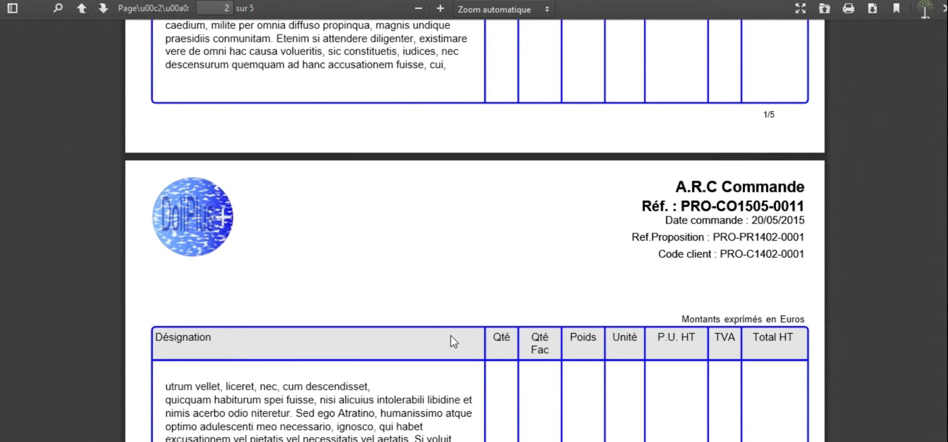
pyautogui.scroll(10, 454, 341)
pyautogui.scroll(-3, 454, 341)
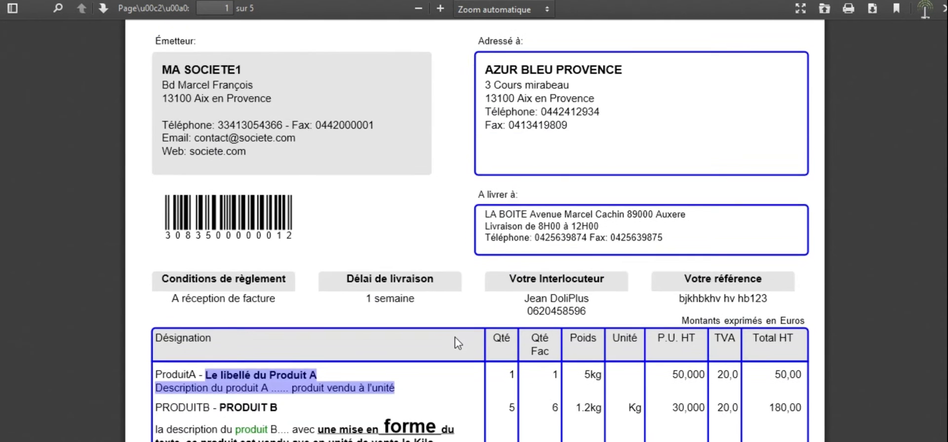
pyautogui.scroll(3, 454, 342)
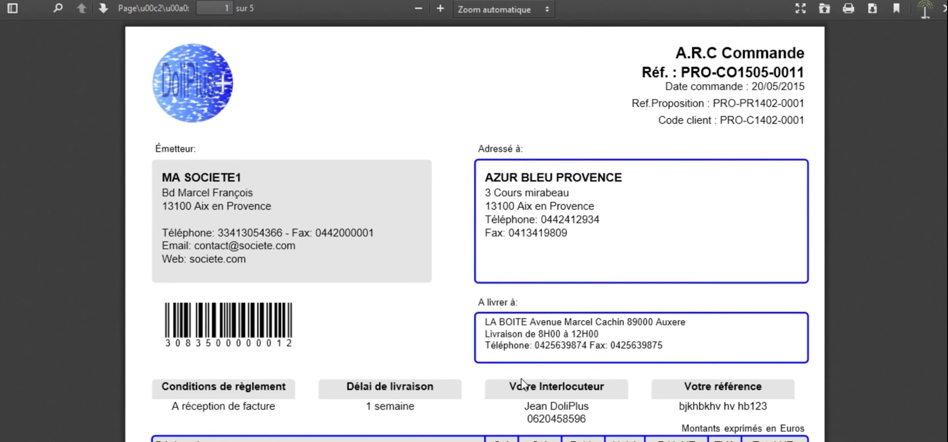
# Step: Examine the PDF's product table in detail, clearing the text selection on ProduitA and following ProduitC's long description onto page 2
pyautogui.scroll(-5, 523, 384)
pyautogui.scroll(5, 523, 384)
pyautogui.scroll(-3, 523, 384)
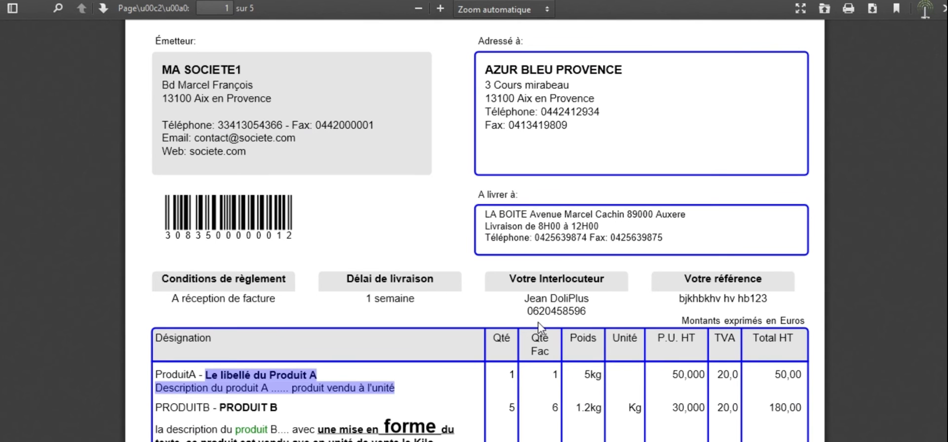
pyautogui.scroll(-3, 539, 328)
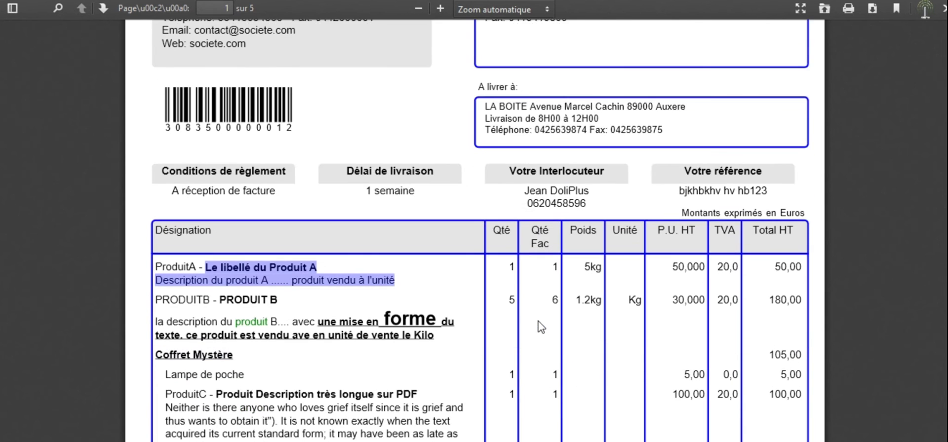
pyautogui.scroll(-3, 539, 327)
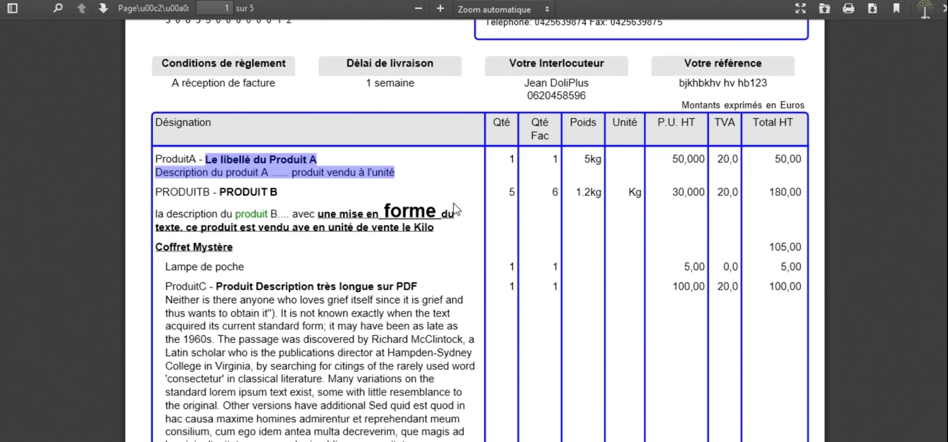
pyautogui.click(274, 174)
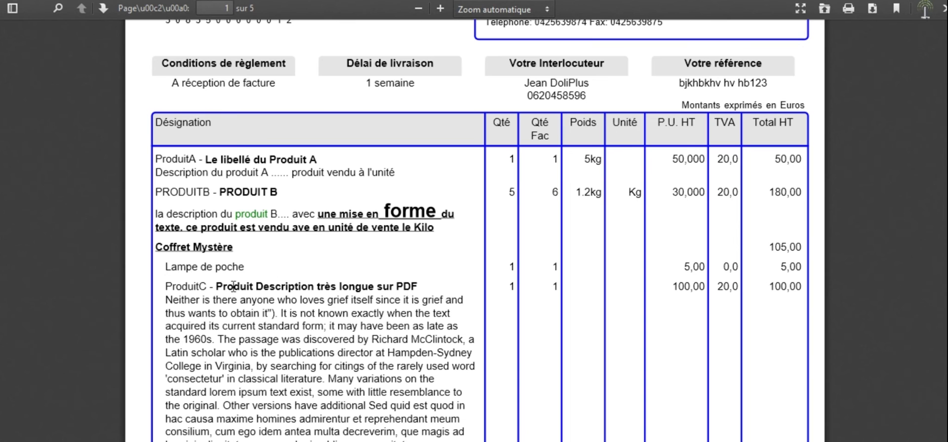
pyautogui.scroll(-10, 318, 331)
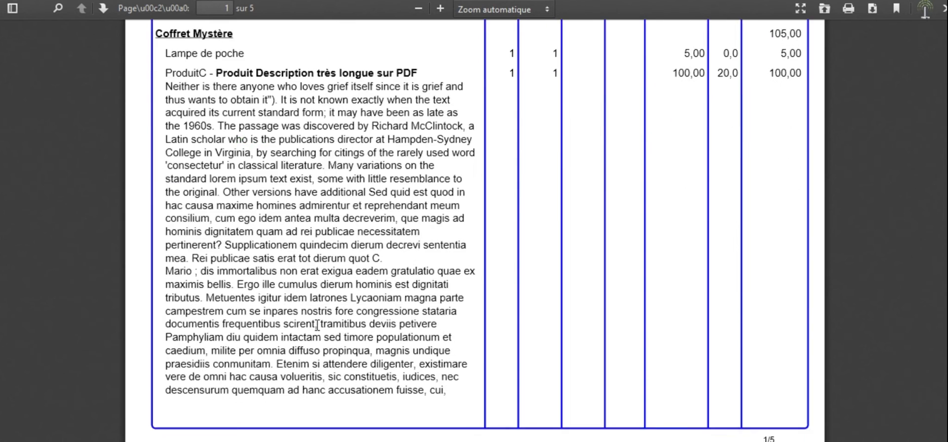
pyautogui.scroll(-15, 318, 331)
pyautogui.scroll(13, 318, 331)
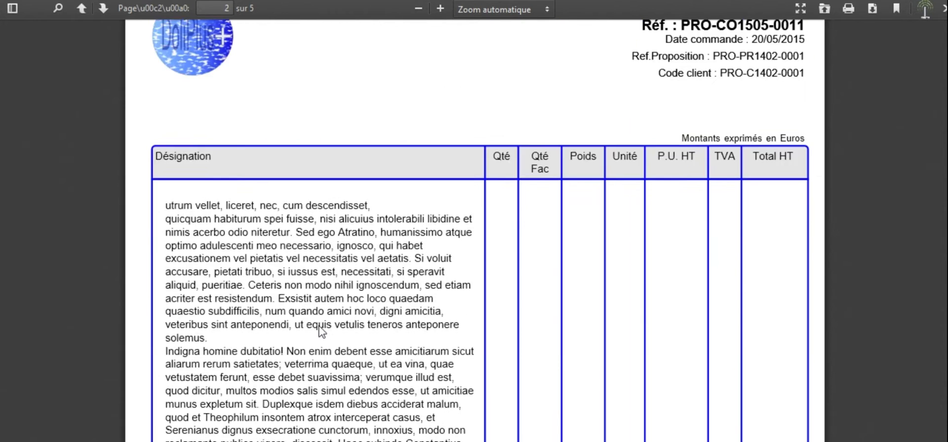
pyautogui.scroll(10, 320, 331)
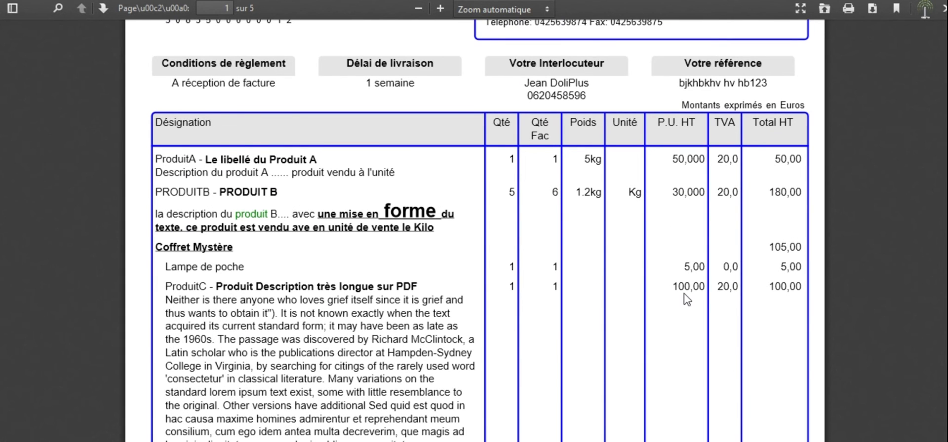
pyautogui.scroll(3, 687, 299)
pyautogui.scroll(-3, 687, 299)
pyautogui.scroll(4, 722, 286)
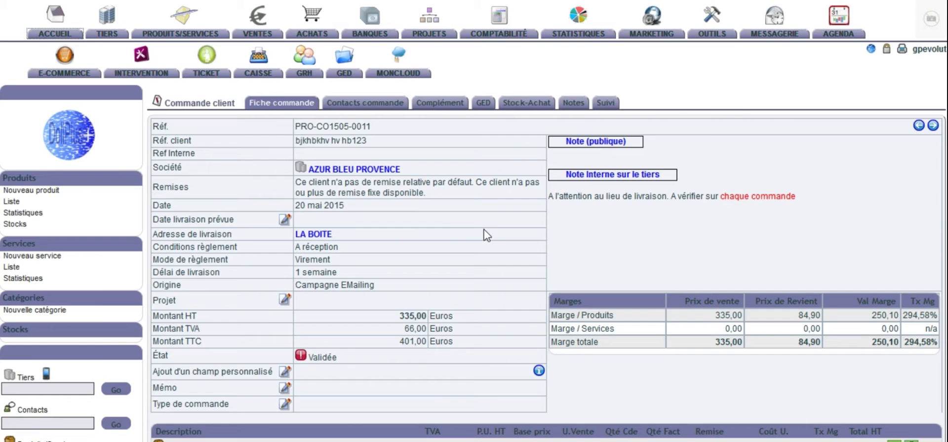
# Step: Return to the customer order record and review its details and product lines
pyautogui.scroll(-3, 486, 235)
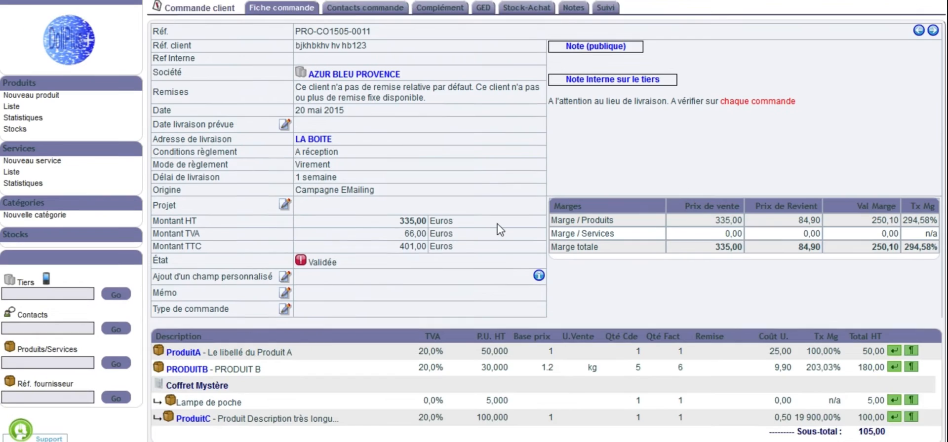
pyautogui.scroll(3, 498, 224)
pyautogui.scroll(-5, 497, 224)
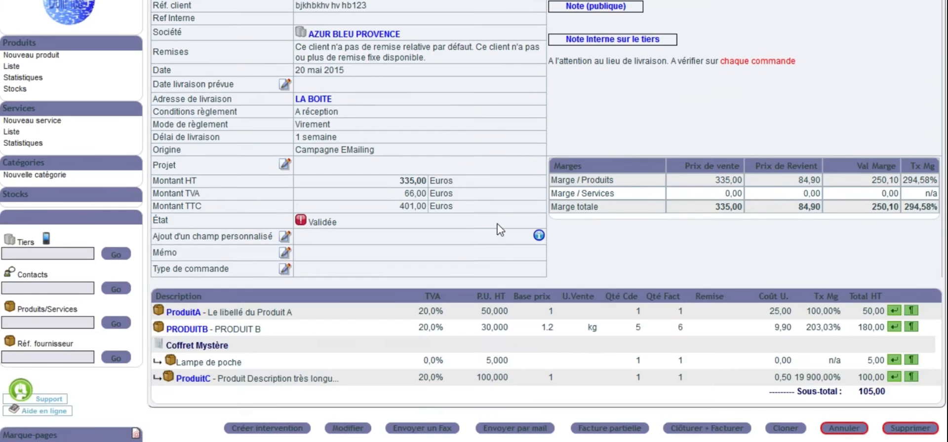
# Step: Recheck the customer order's amounts and product lines, and open its GED document folder to see the stored files
pyautogui.scroll(2, 498, 224)
pyautogui.scroll(-4, 498, 224)
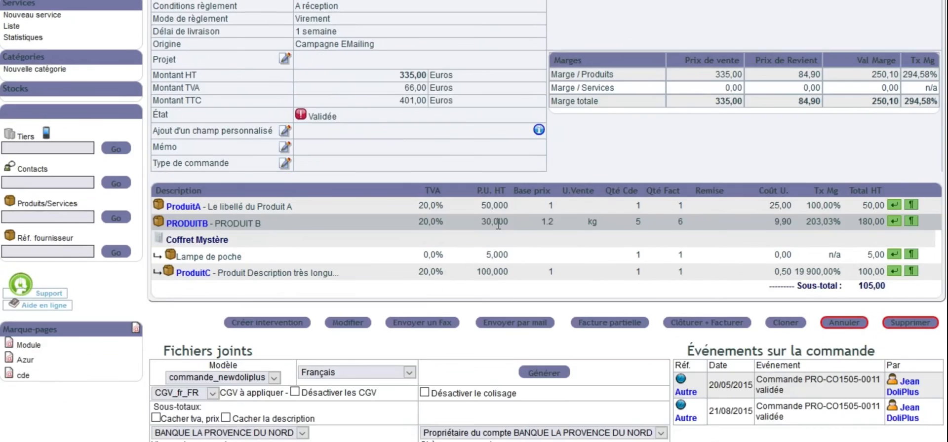
pyautogui.scroll(8, 496, 224)
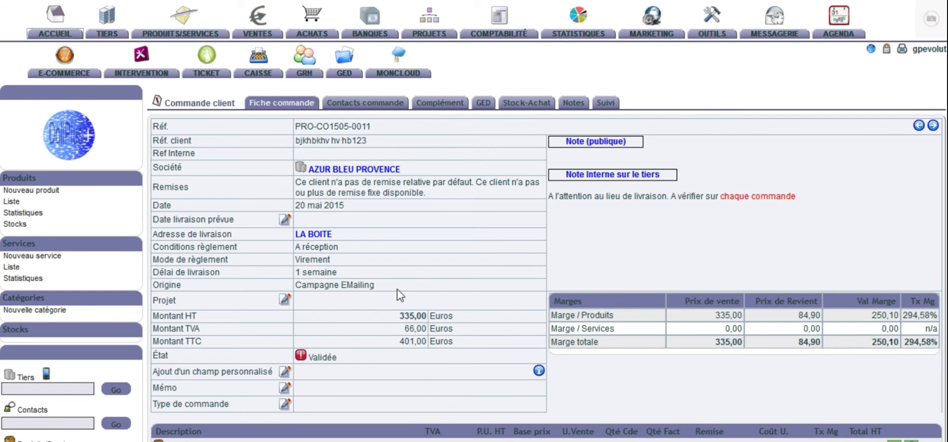
pyautogui.click(484, 104)
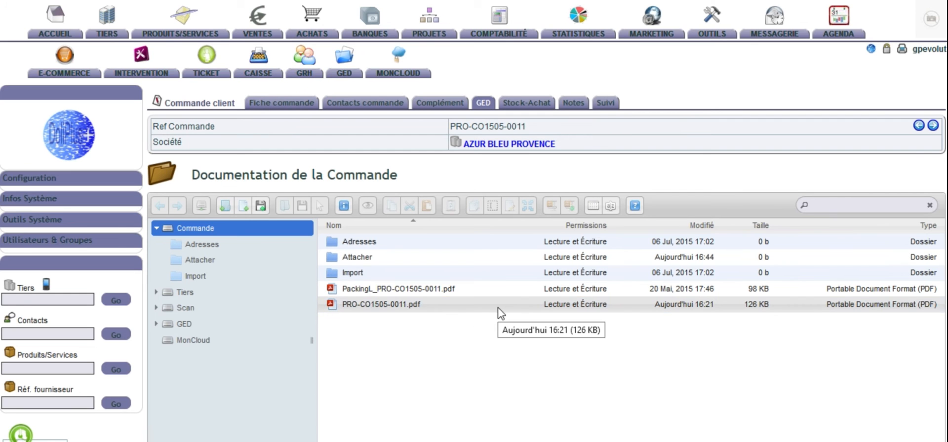
# Step: View the customer order's Stock-Achat information and open the draft supplier order linked to PRODUITB to review it
pyautogui.click(544, 113)
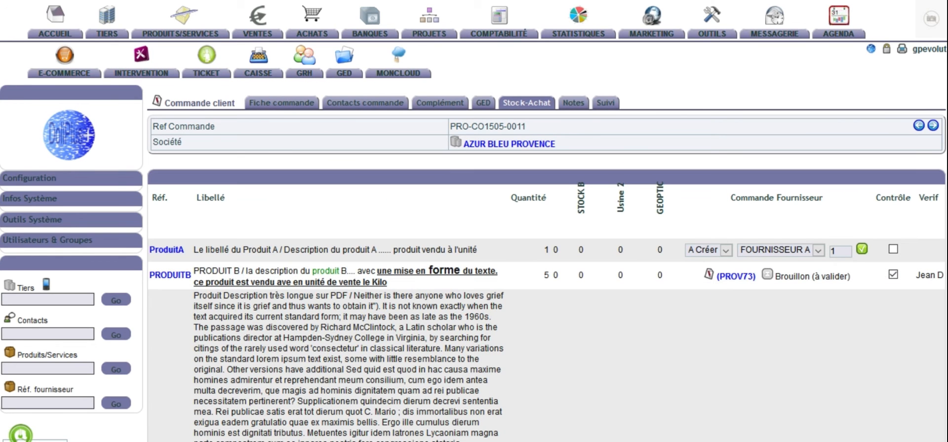
pyautogui.hotkey('ctrl', 'Tab')
pyautogui.scroll(-3, 556, 364)
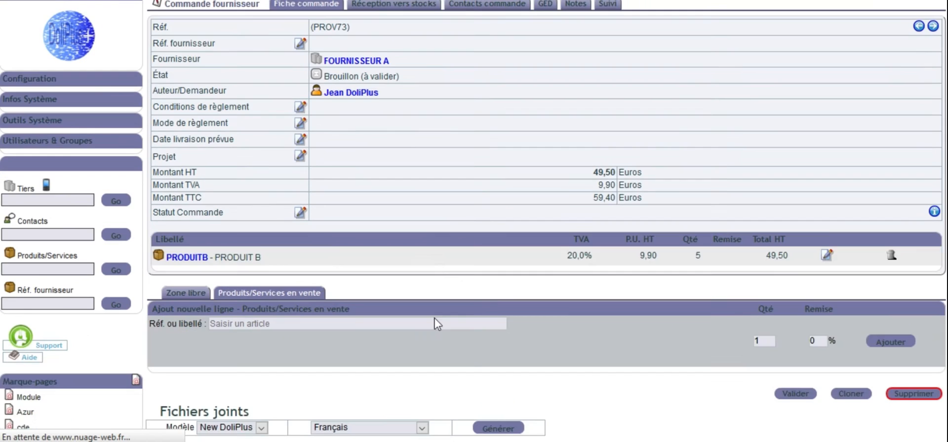
pyautogui.scroll(3, 486, 300)
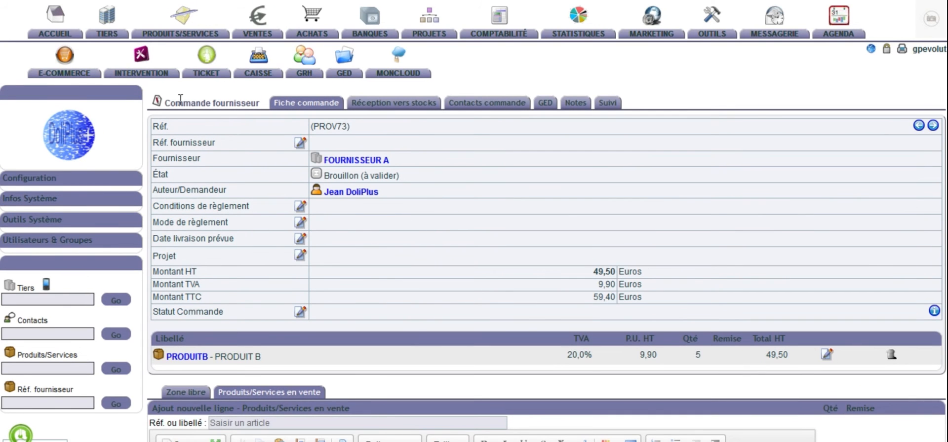
# Step: Return to the customer order's Stock-Achat page and review the stock and supplier order columns for its products
pyautogui.hotkey('alt', 'Left')
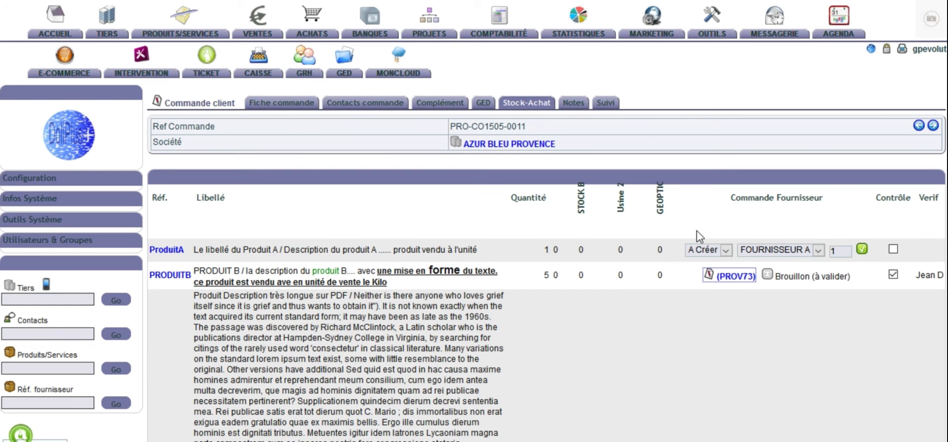
pyautogui.scroll(-3, 696, 236)
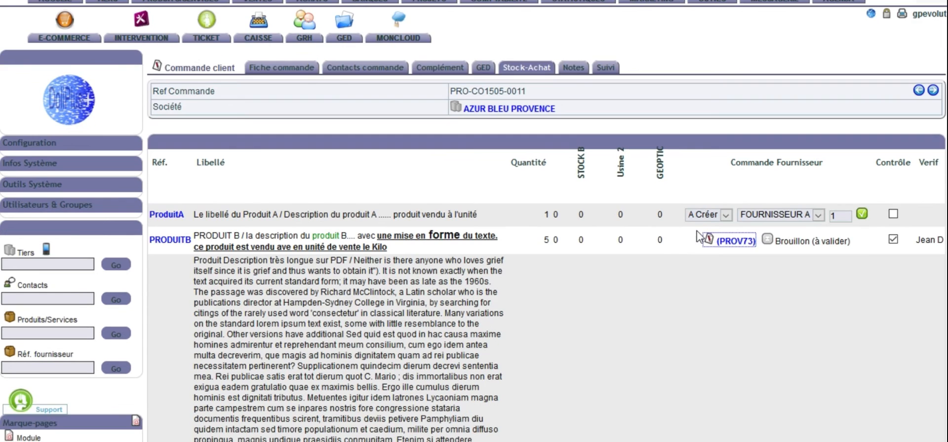
pyautogui.scroll(3, 634, 232)
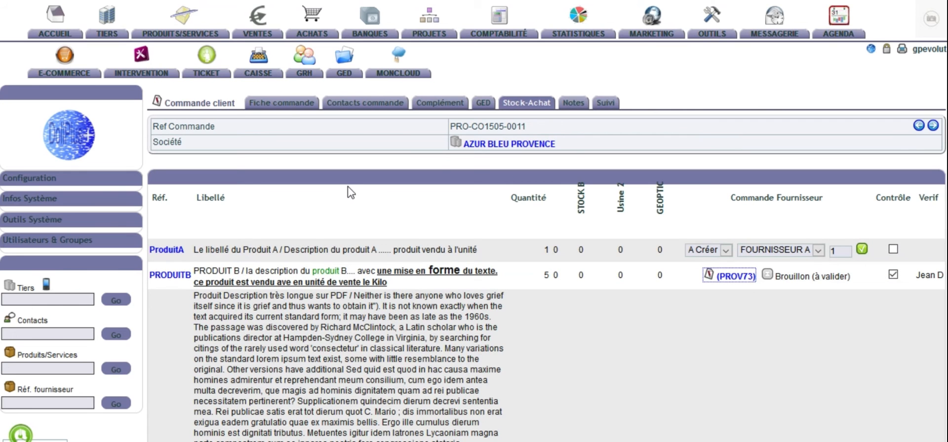
# Step: Go back to the customer order's Fiche commande and look over its main details
pyautogui.click(286, 106)
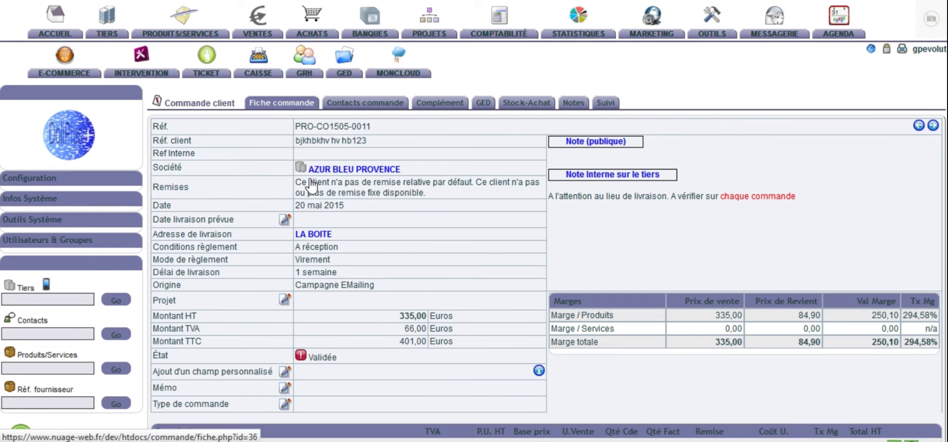
pyautogui.scroll(-5, 375, 270)
pyautogui.scroll(2, 415, 262)
pyautogui.scroll(3, 416, 262)
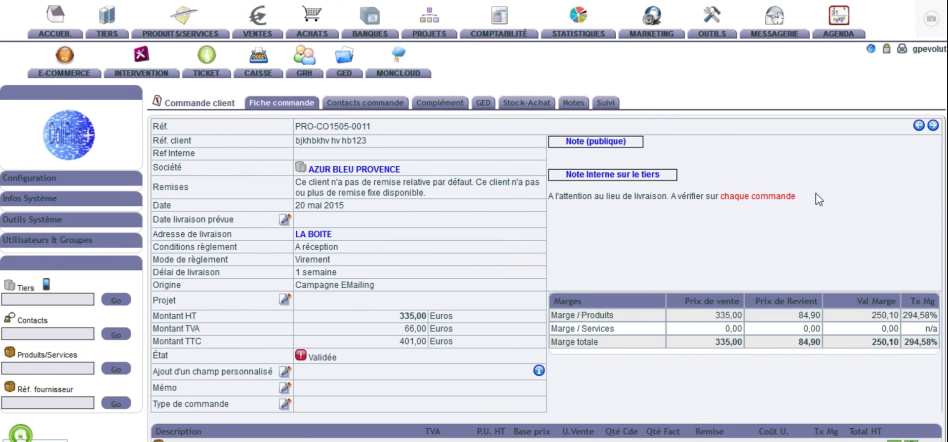
# Step: Highlight the internal third-party note about the delivery location, check its note link, and clear the text selection
pyautogui.moveTo(816, 199); pyautogui.dragTo(605, 185)
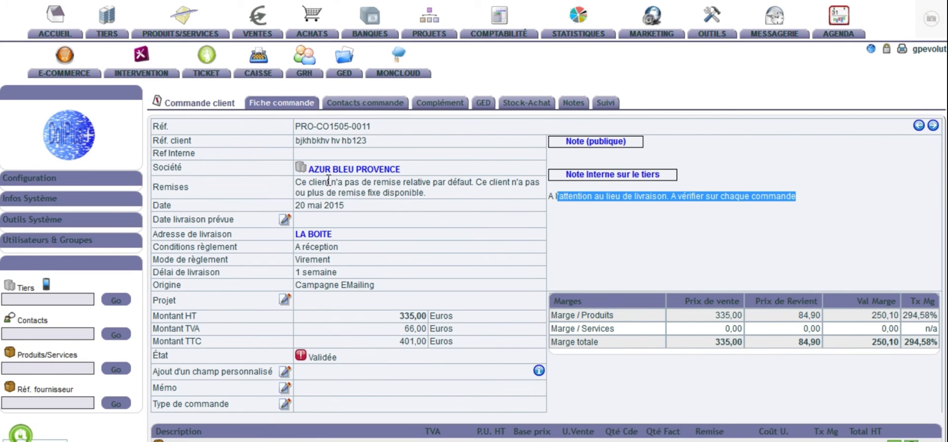
pyautogui.click(596, 176)
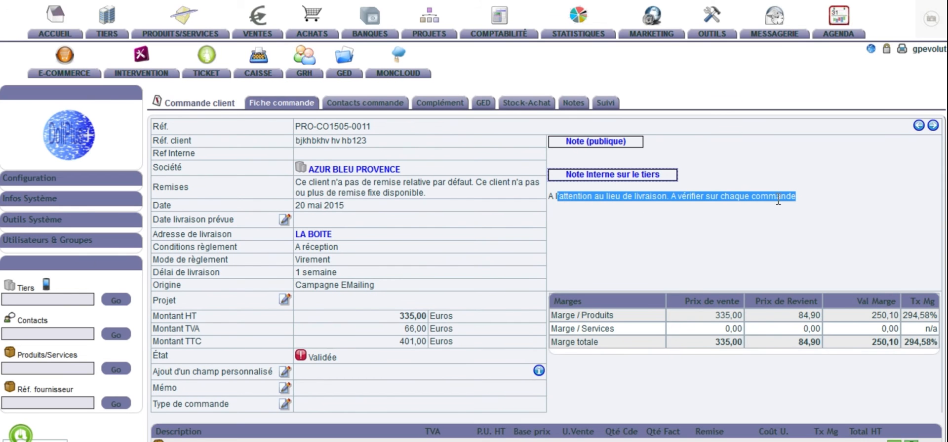
pyautogui.click(761, 196)
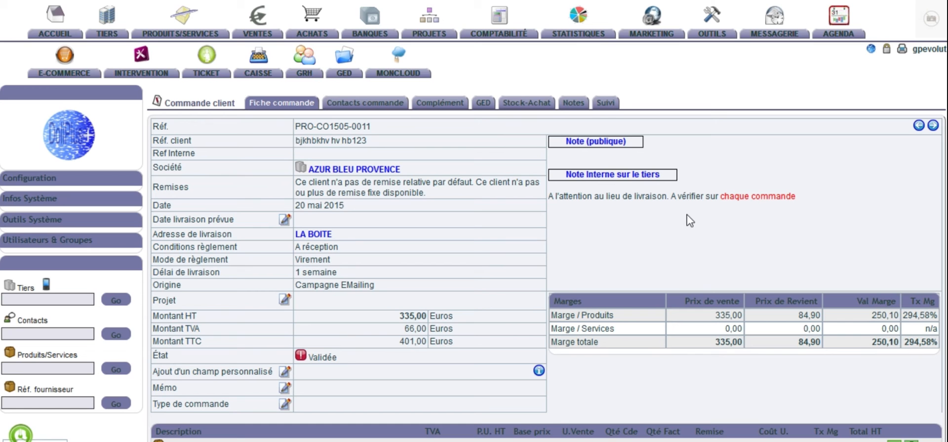
# Step: Examine the order's margin table, product lines and available order actions on the Fiche commande
pyautogui.scroll(-3, 689, 221)
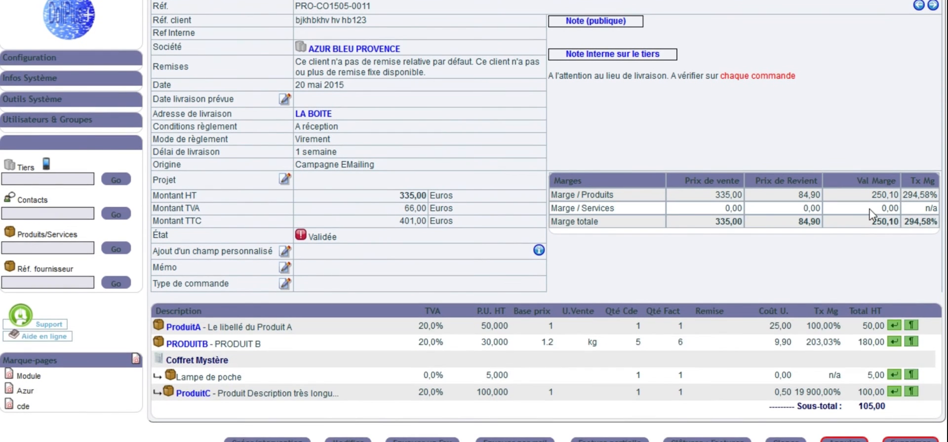
pyautogui.scroll(-3, 853, 254)
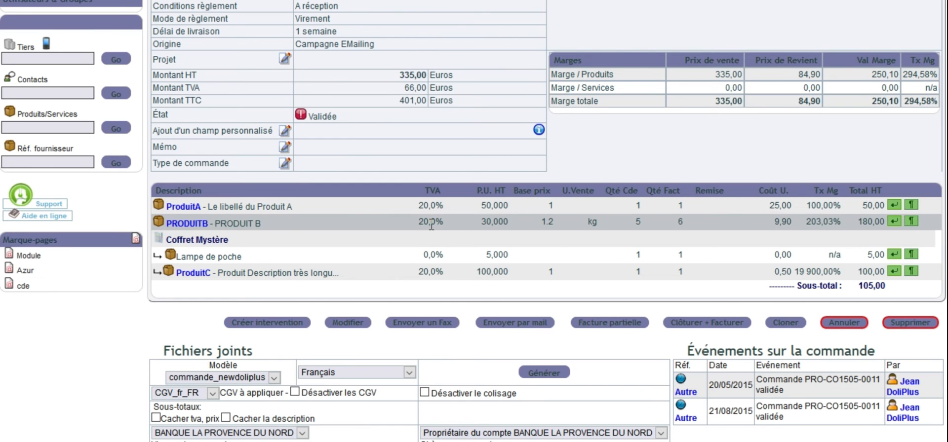
pyautogui.scroll(3, 423, 246)
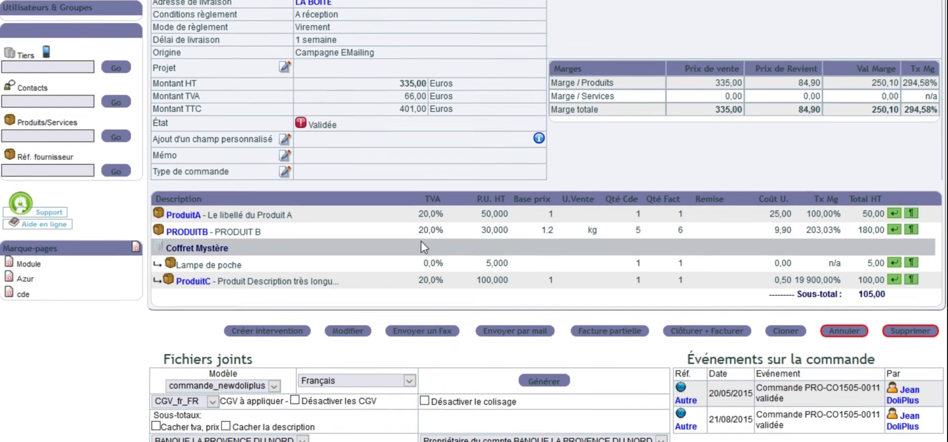
pyautogui.scroll(-3, 424, 247)
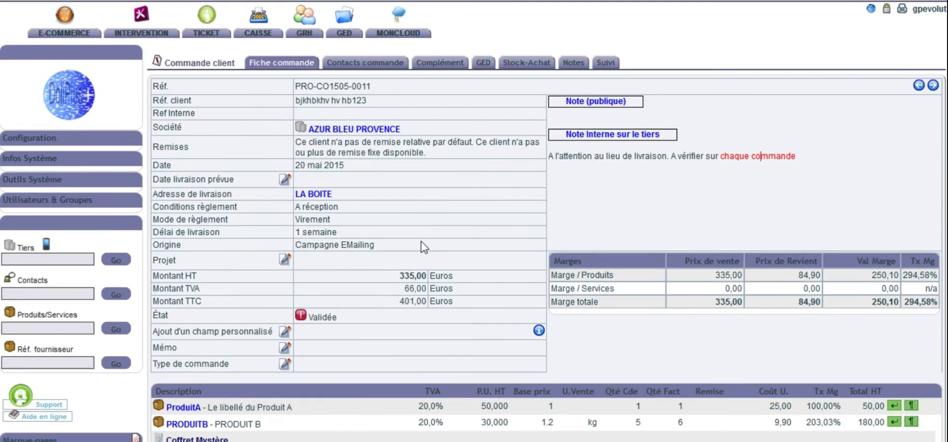
pyautogui.scroll(3, 425, 237)
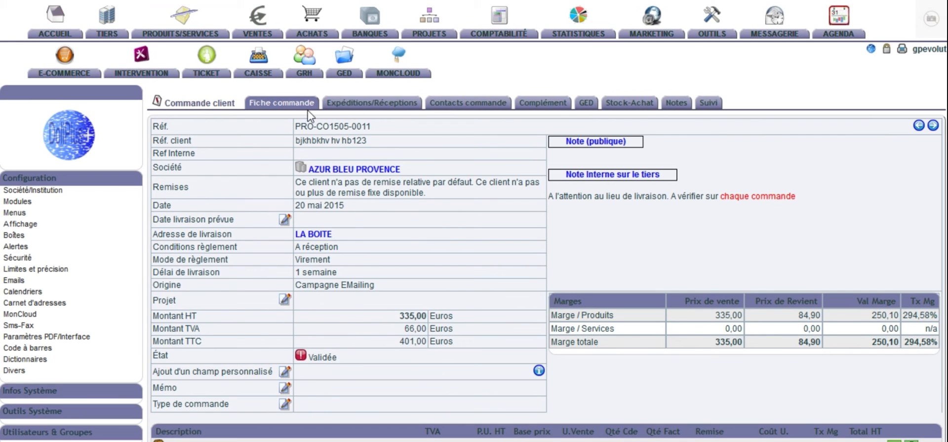
# Step: Open the order's Expéditions/Réceptions page and review the ordered, shipped and remaining quantities of each product
pyautogui.click(386, 110)
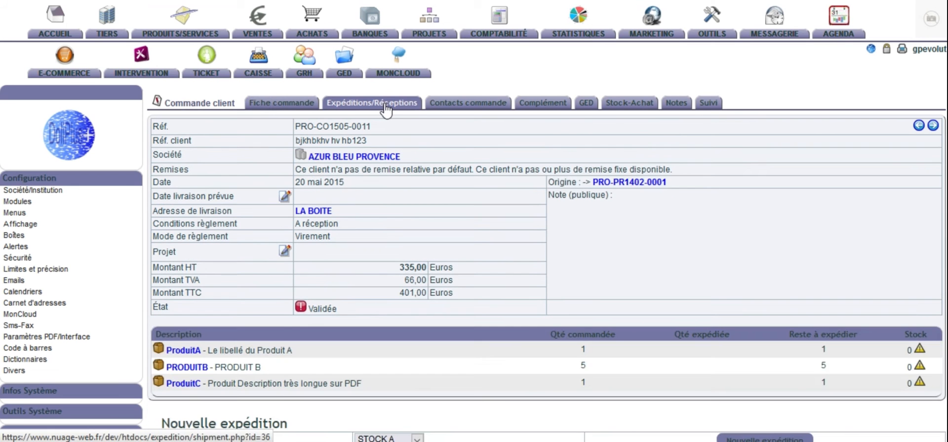
pyautogui.scroll(-3, 402, 178)
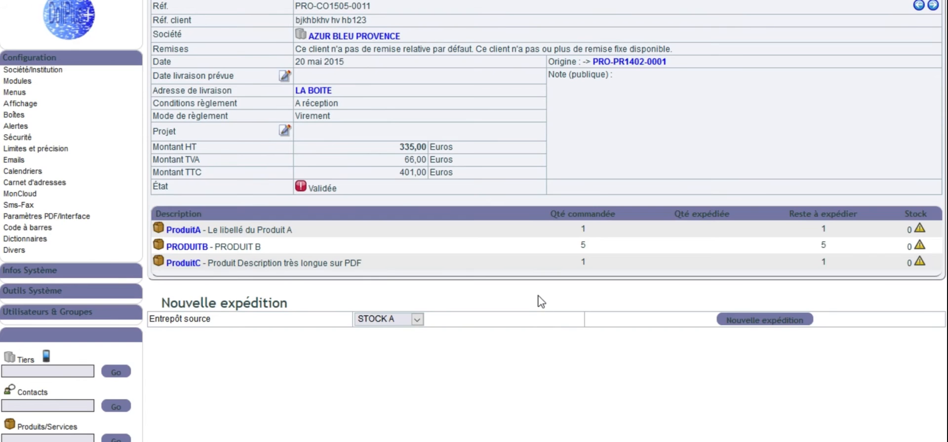
pyautogui.scroll(3, 541, 302)
pyautogui.scroll(-3, 540, 303)
# Step: Create a new shipment for the order from warehouse STOCK A and look over the shipment form
pyautogui.click(783, 321)
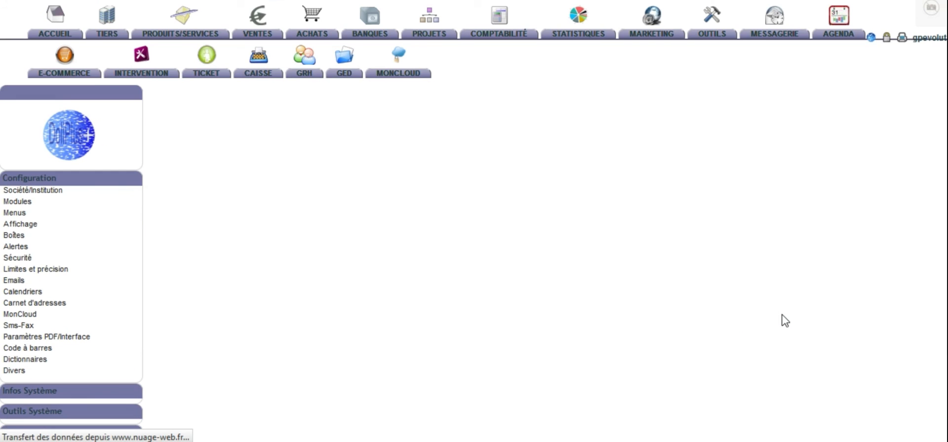
pyautogui.scroll(-5, 777, 311)
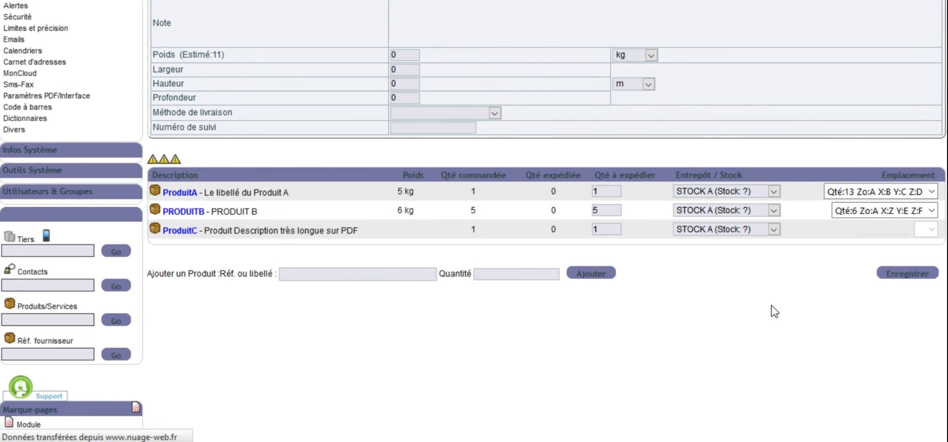
pyautogui.scroll(4, 771, 305)
pyautogui.scroll(-2, 771, 305)
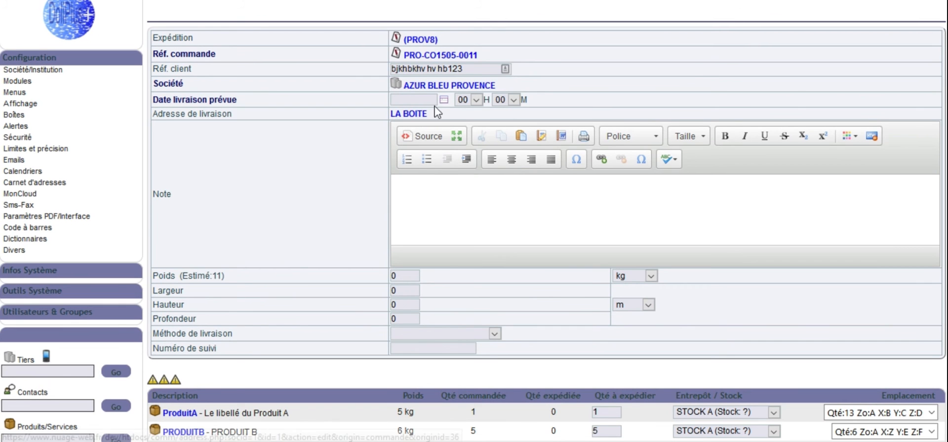
# Step: Examine the shipment form's Méthode de livraison field, weight and dimension fields, planned delivery date and product lines
pyautogui.click(494, 334)
pyautogui.scroll(-3, 521, 328)
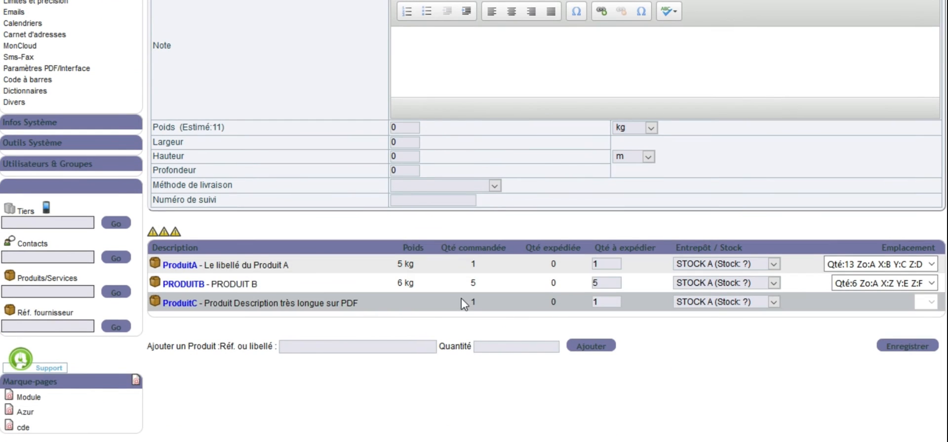
pyautogui.scroll(5, 463, 303)
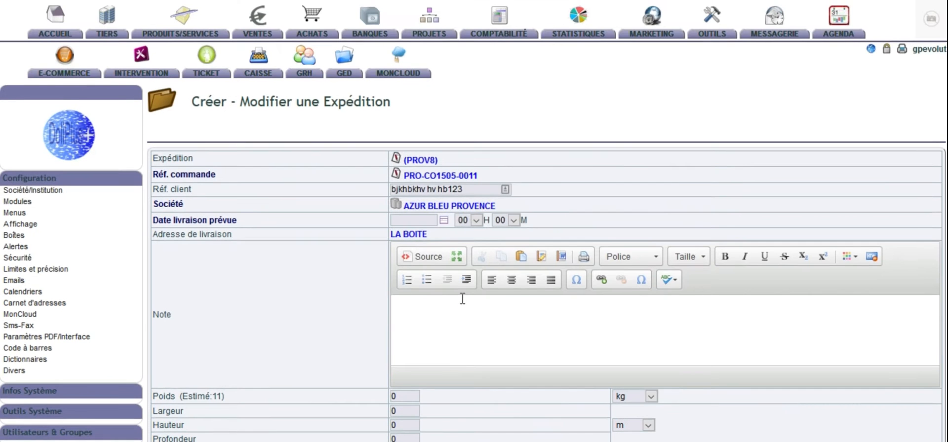
pyautogui.scroll(-5, 464, 303)
pyautogui.scroll(5, 464, 303)
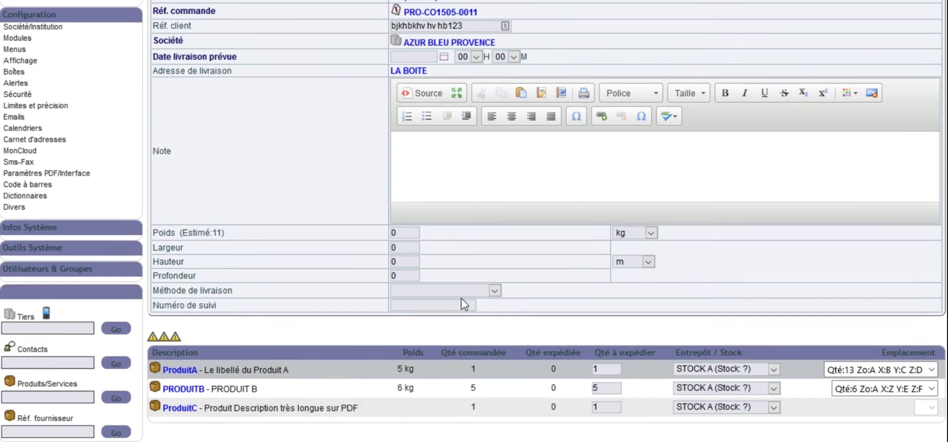
pyautogui.scroll(-5, 464, 303)
pyautogui.scroll(2, 464, 303)
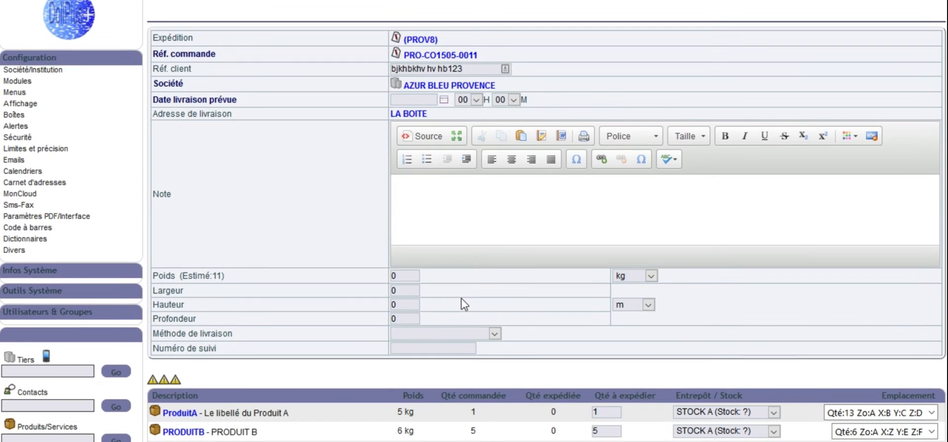
pyautogui.scroll(2, 472, 295)
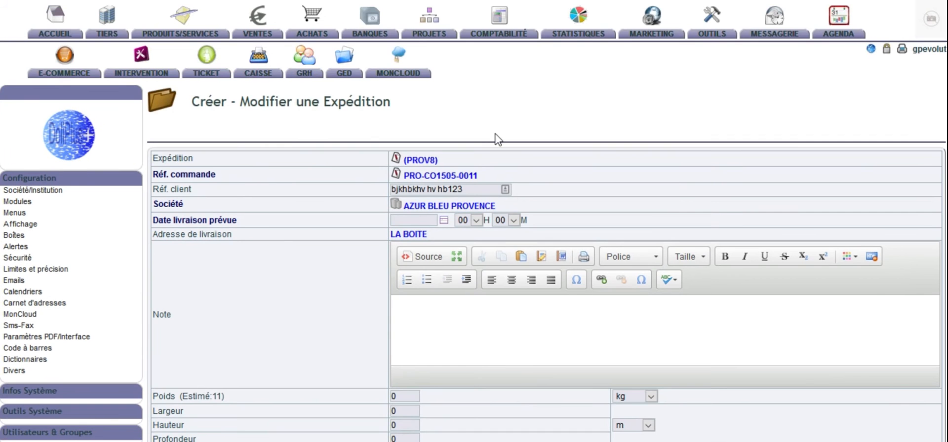
# Step: Review the quantities to ship, source warehouse and Emplacement values for the products in the shipment
pyautogui.scroll(-2, 554, 328)
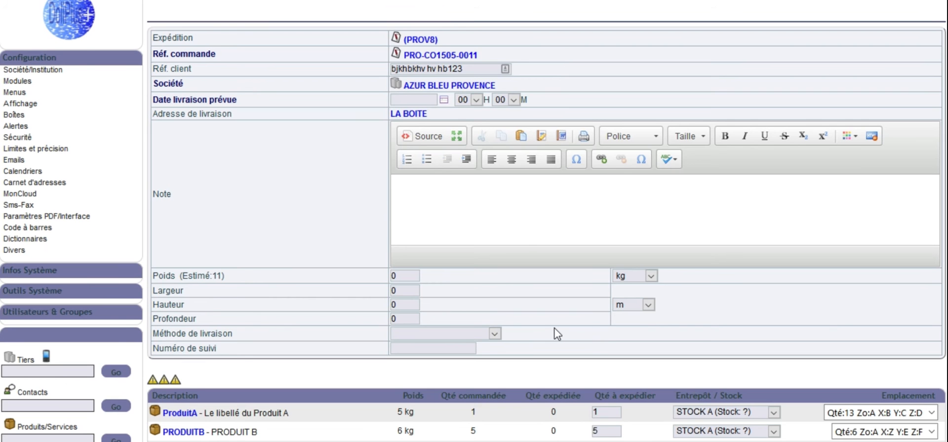
pyautogui.scroll(-3, 539, 268)
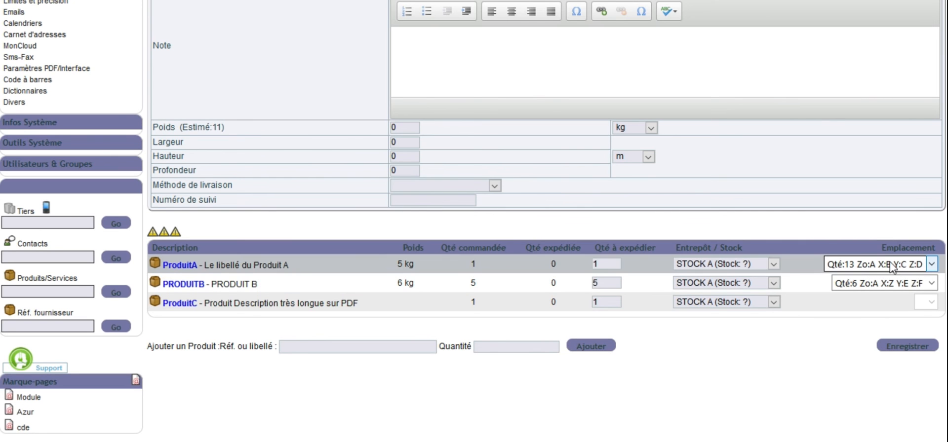
pyautogui.scroll(5, 688, 298)
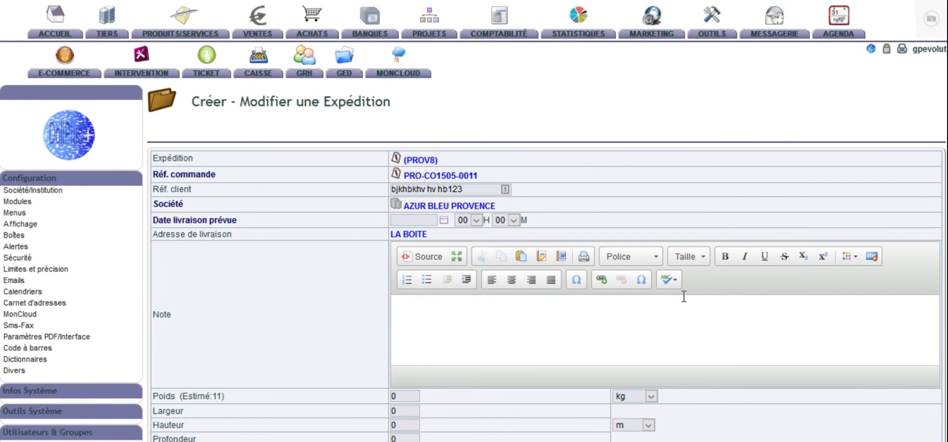
pyautogui.scroll(-3, 683, 297)
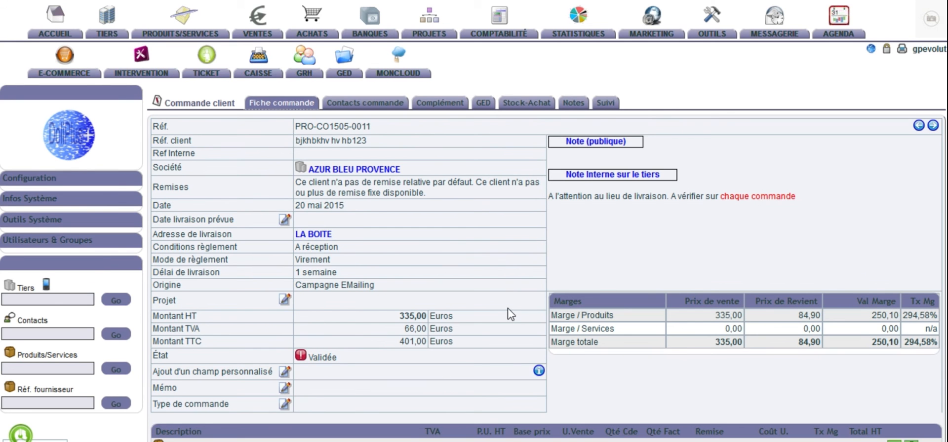
# Step: Review the customer order's Fiche commande again, from its general details to the margins and product lines
pyautogui.scroll(-5, 510, 313)
pyautogui.scroll(5, 510, 313)
pyautogui.scroll(-3, 510, 314)
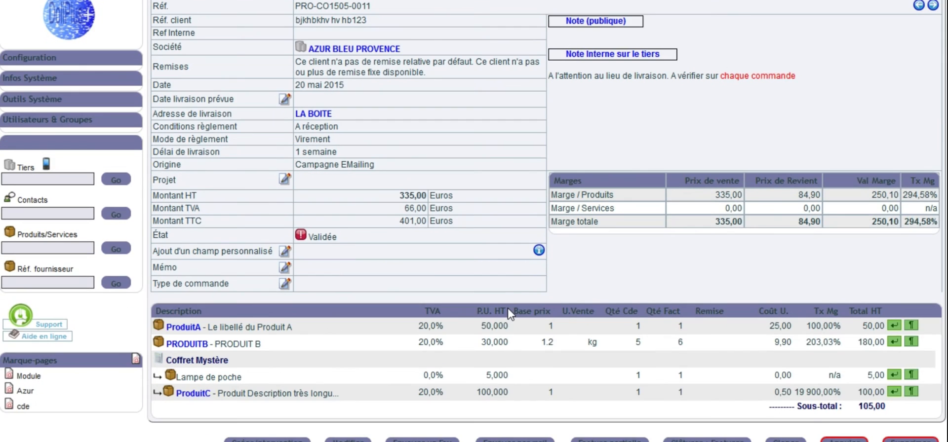
pyautogui.scroll(3, 510, 314)
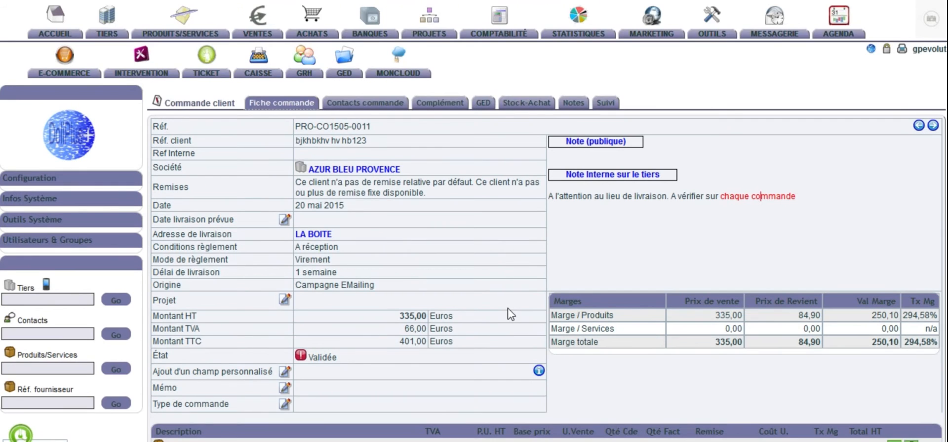
# Step: Look over the customer order's margins and product lines, and open the form for sending the order by e-mail
pyautogui.scroll(-3, 510, 314)
pyautogui.scroll(3, 510, 313)
pyautogui.scroll(-3, 586, 306)
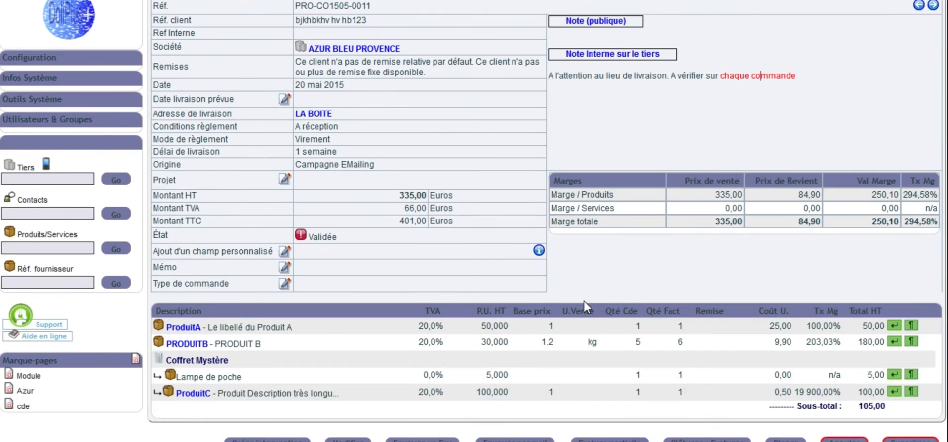
pyautogui.scroll(-3, 584, 307)
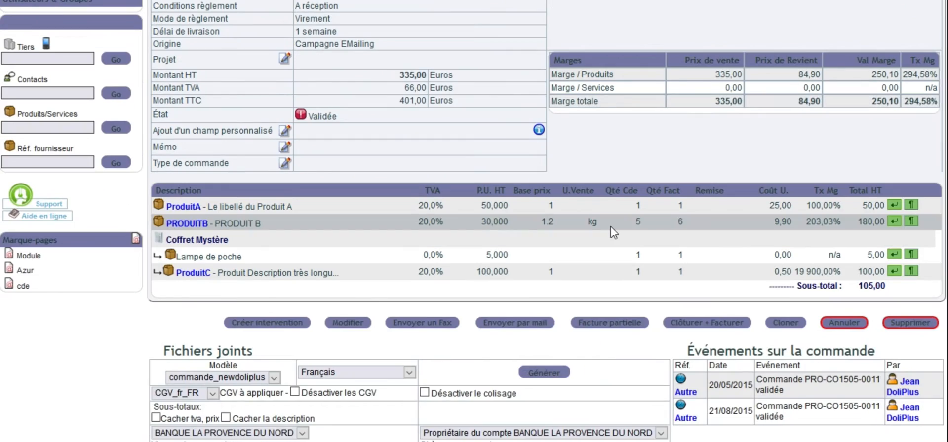
pyautogui.scroll(6, 612, 232)
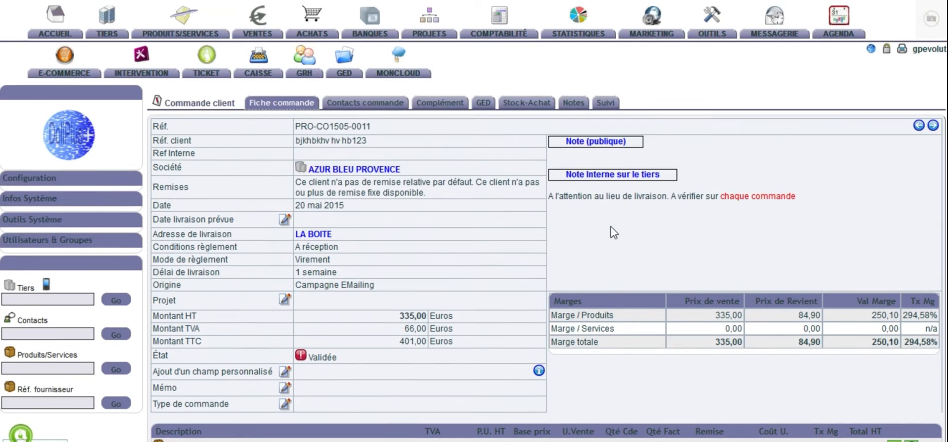
pyautogui.scroll(-6, 613, 233)
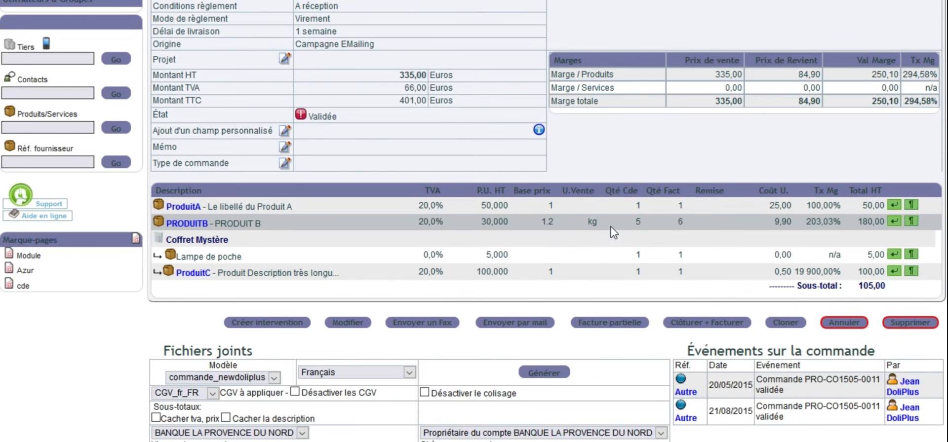
pyautogui.click(510, 325)
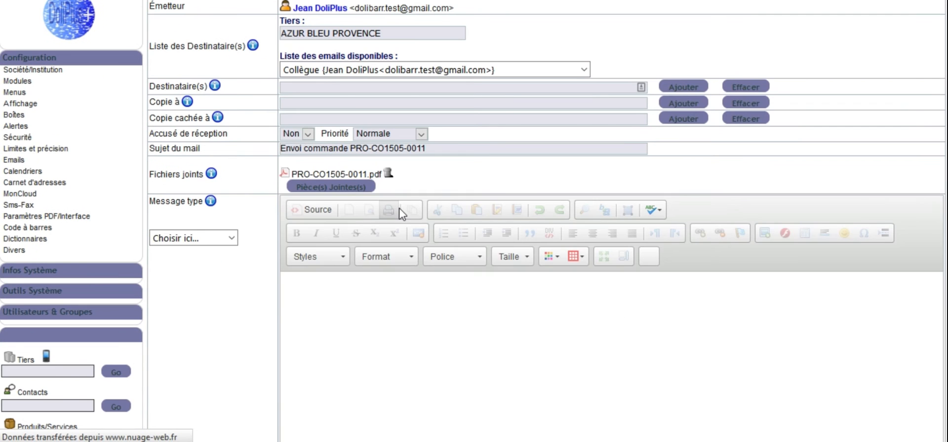
pyautogui.scroll(3, 369, 241)
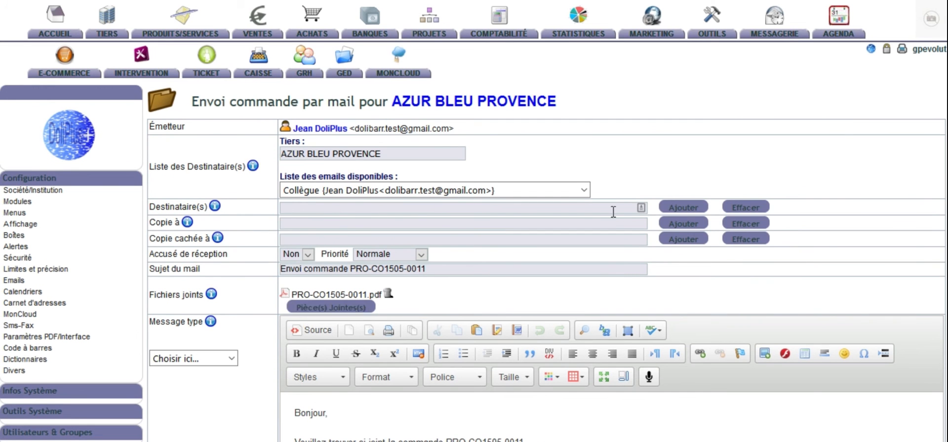
# Step: Add the colleague who is also the sender from the list of available e-mails to the Destinataire(s) field
pyautogui.click(584, 190)
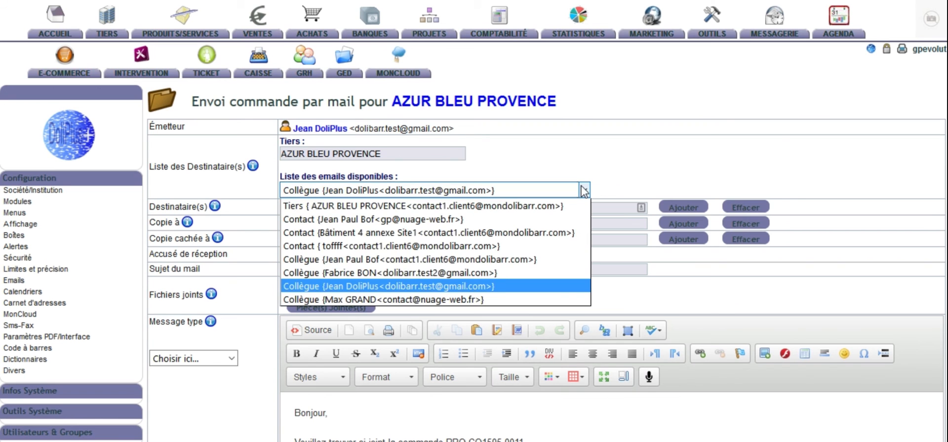
pyautogui.click(503, 286)
pyautogui.click(684, 209)
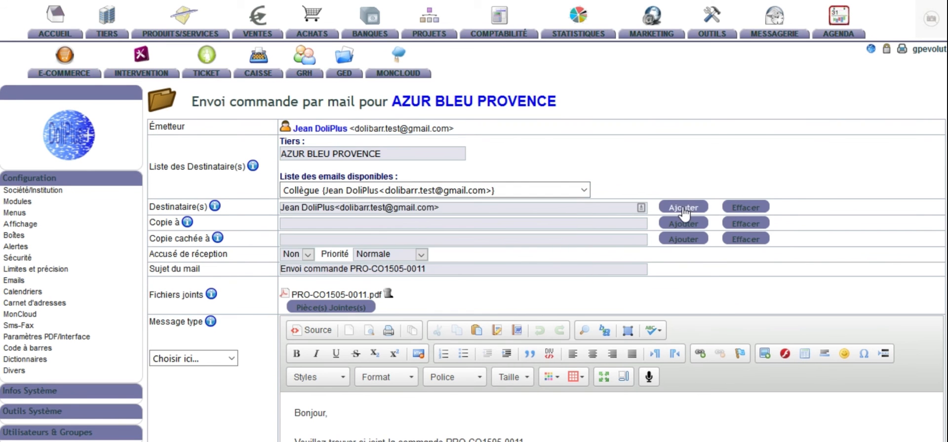
pyautogui.click(417, 191)
pyautogui.click(417, 191)
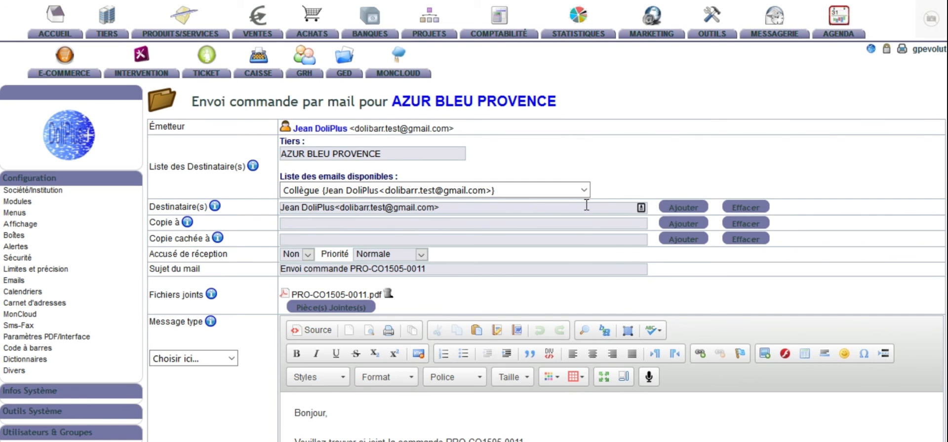
# Step: Insert two line breaks in the message body between the sentence announcing the attached order and "Cordialement"
pyautogui.scroll(-2, 578, 238)
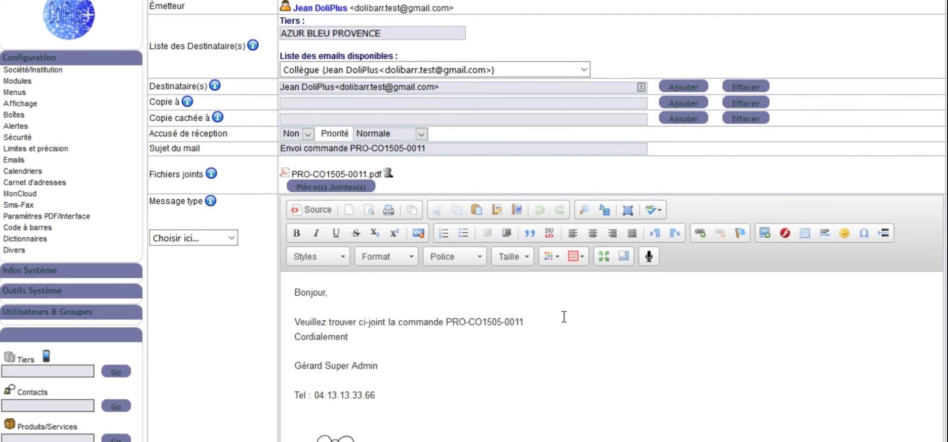
pyautogui.click(549, 322)
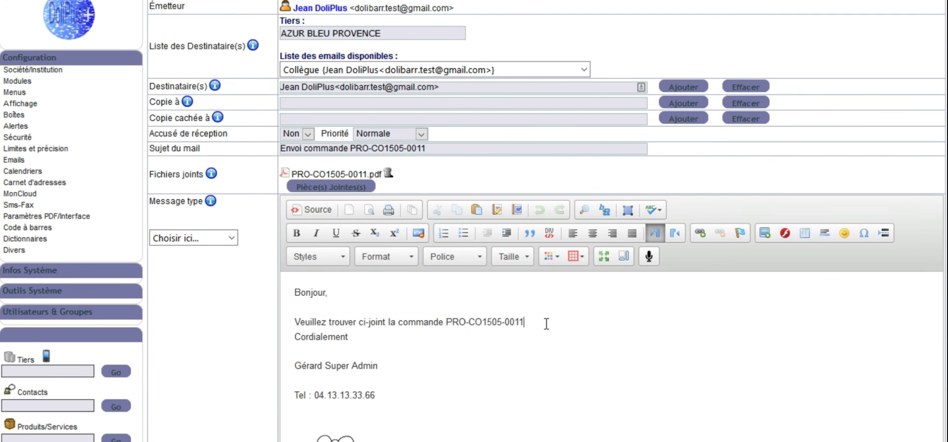
pyautogui.press('Return')
pyautogui.press('Return')
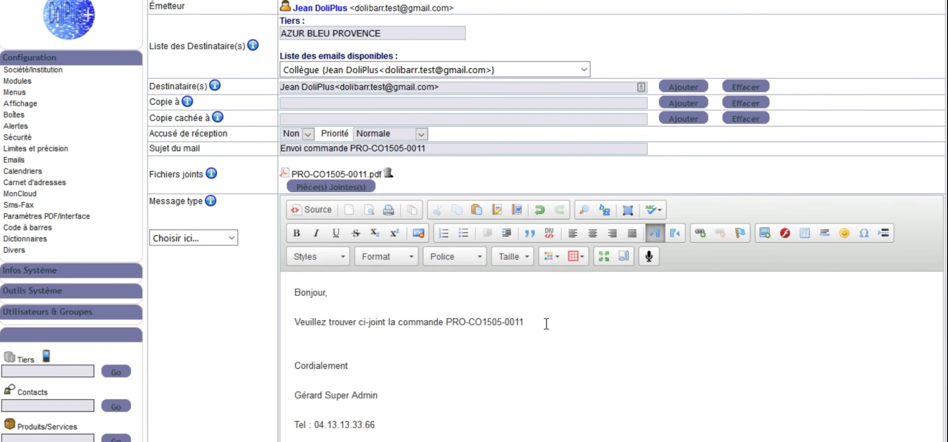
# Step: Check the available message types and delete the "Veuillez trouver ci-joint la commande" sentence from the message body
pyautogui.click(203, 239)
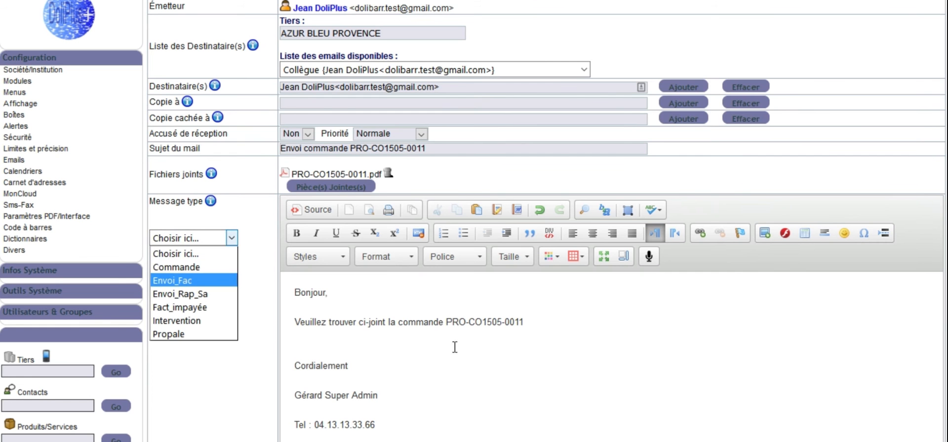
pyautogui.click(539, 320)
pyautogui.moveTo(525, 322); pyautogui.dragTo(325, 307)
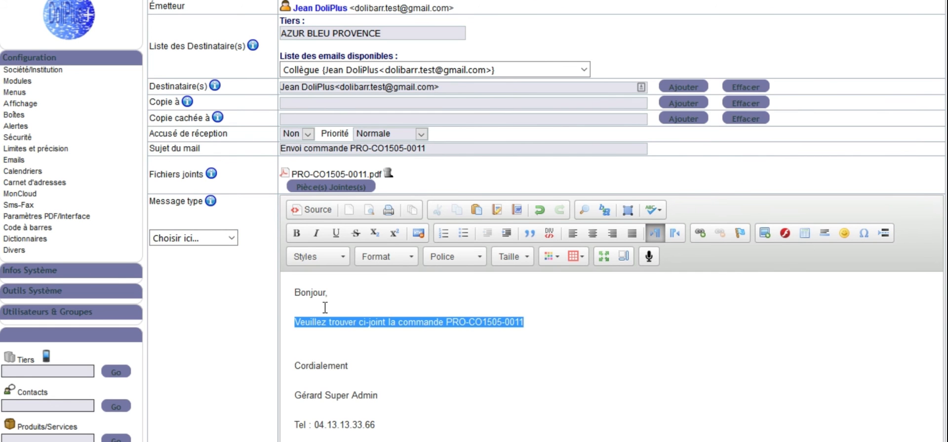
pyautogui.press('Delete')
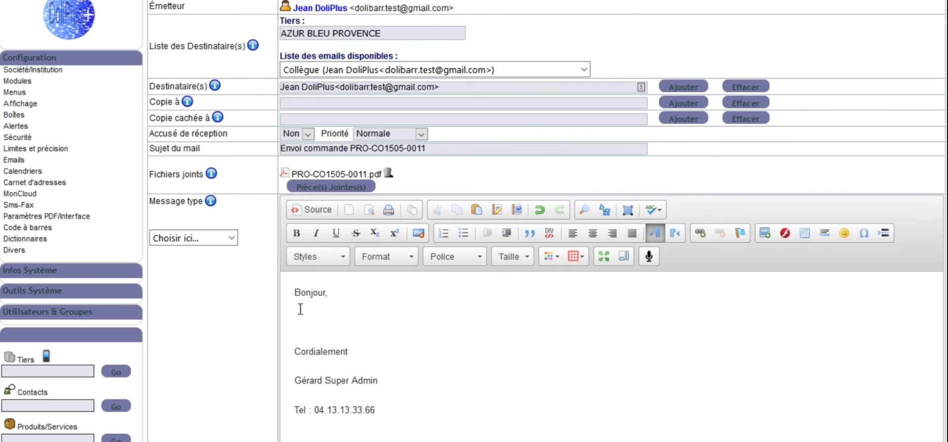
# Step: Insert the Commande message type's text into the e-mail body and delete the "Bonjour," greeting above it
pyautogui.click(207, 241)
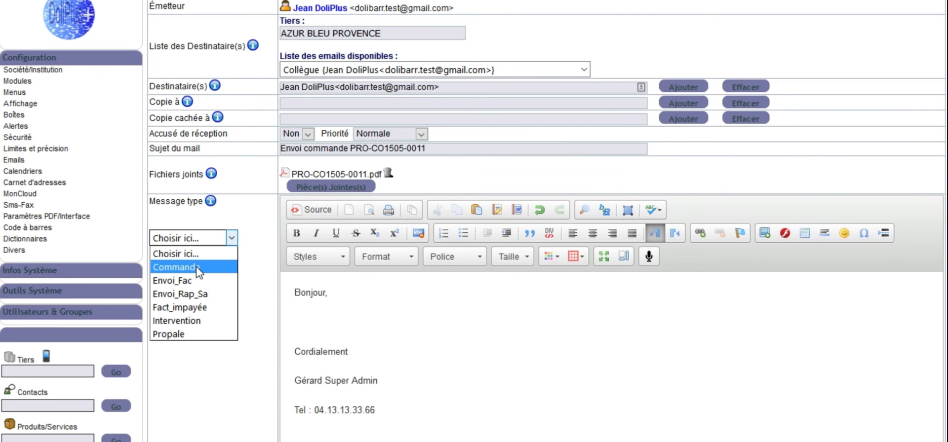
pyautogui.click(197, 269)
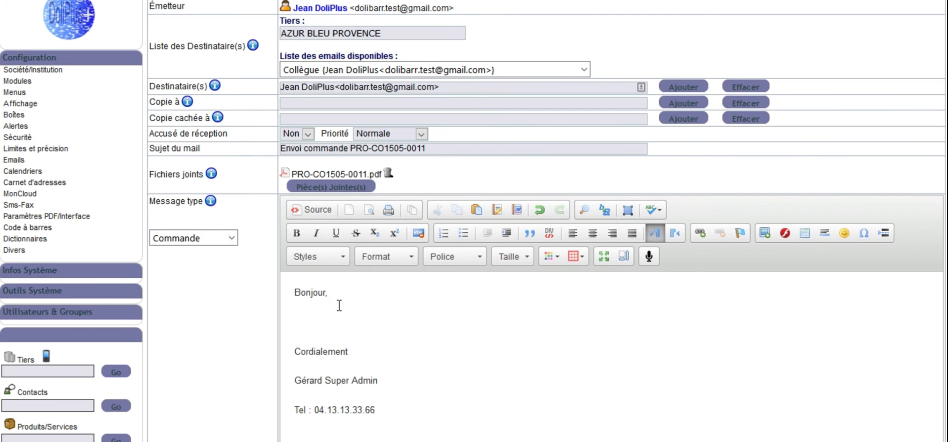
pyautogui.write('Madame, Monsieur,  Je vous prie de bien vouloir trouver ci-joint l´accusé de réception suite à votre accord sur proposition commerciale N° .................  Vous souhaitant bonne réception et restant à votre écoute,  Sincères salutations.')
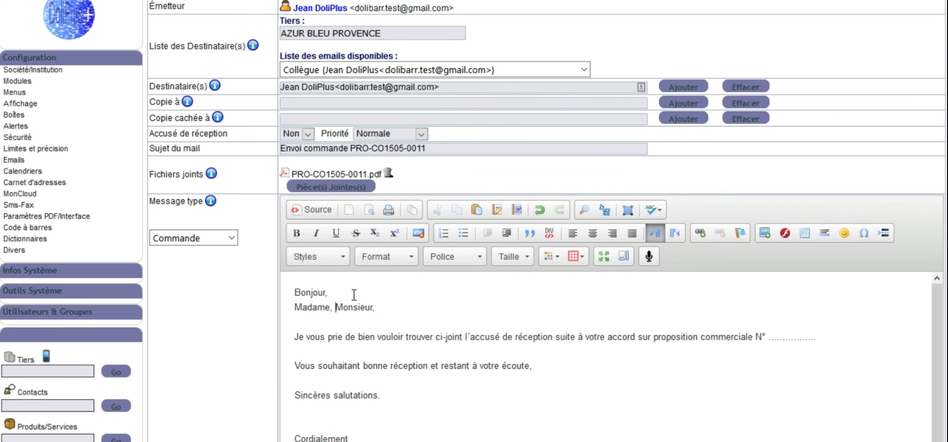
pyautogui.moveTo(354, 294); pyautogui.dragTo(262, 277)
pyautogui.press('Delete')
# Step: Browse the folders available for adding attachments, including the subfolders of Tiers, and close the file manager
pyautogui.click(356, 189)
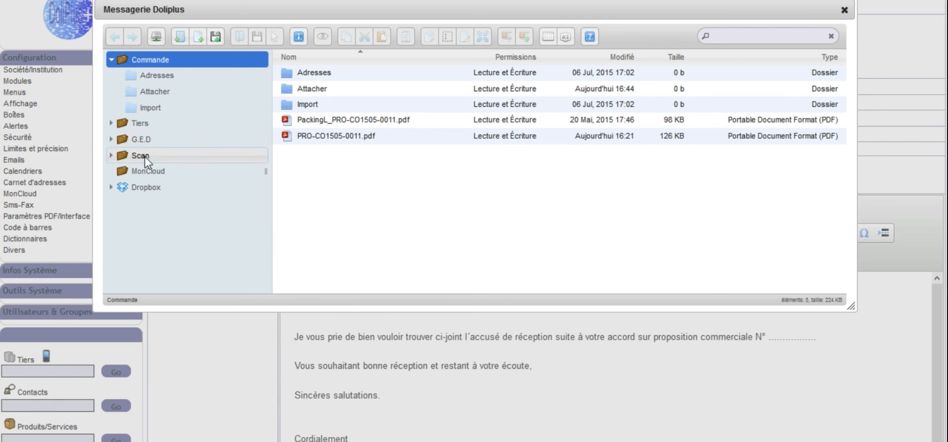
pyautogui.click(113, 123)
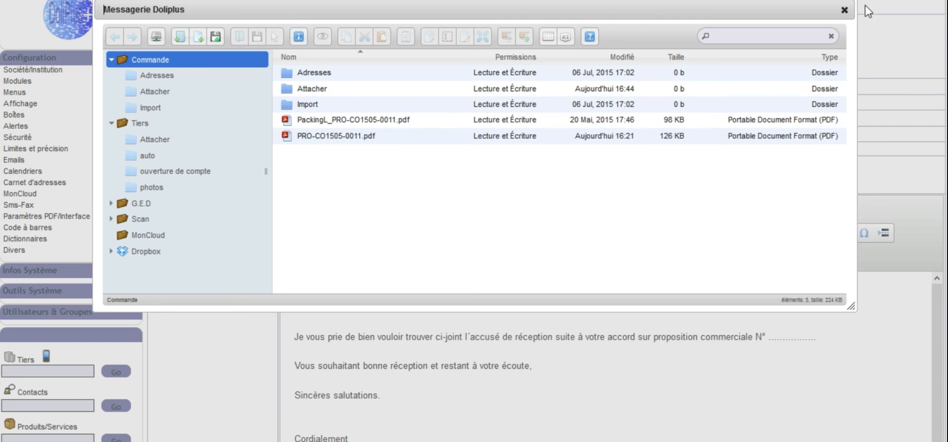
pyautogui.click(843, 10)
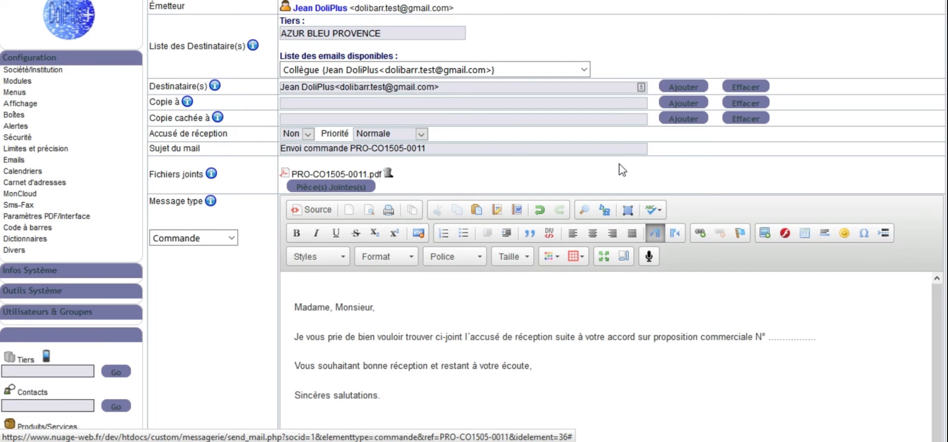
# Step: Select the packing list and order PDFs in the attachment manager, examine the available file actions, and close it
pyautogui.scroll(-3, 620, 168)
pyautogui.scroll(3, 620, 163)
pyautogui.click(333, 188)
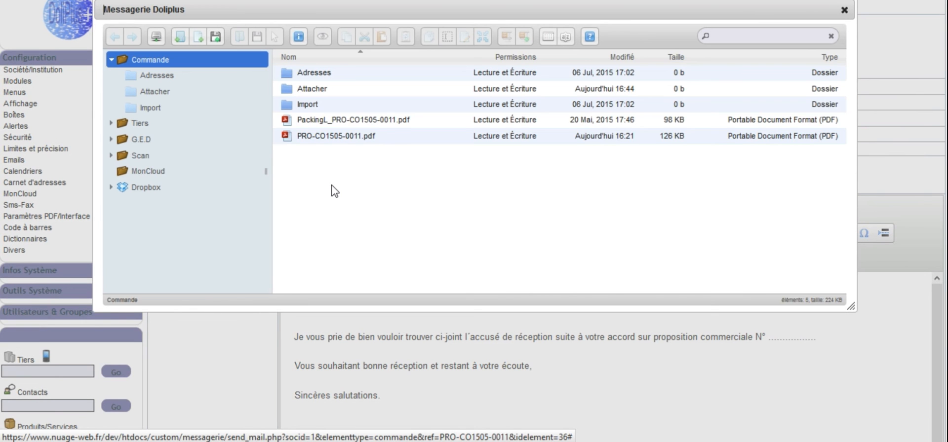
pyautogui.click(337, 121)
pyautogui.keyDown('shift'); pyautogui.click(337, 139); pyautogui.keyUp('shift')
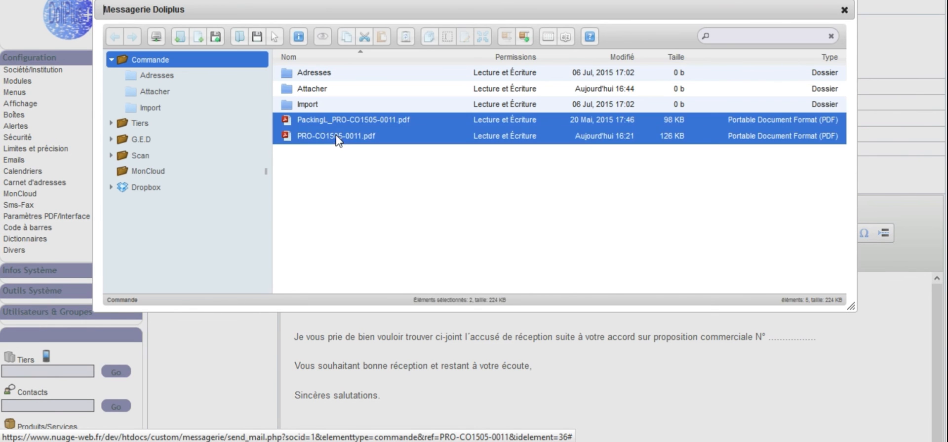
pyautogui.rightClick(337, 140)
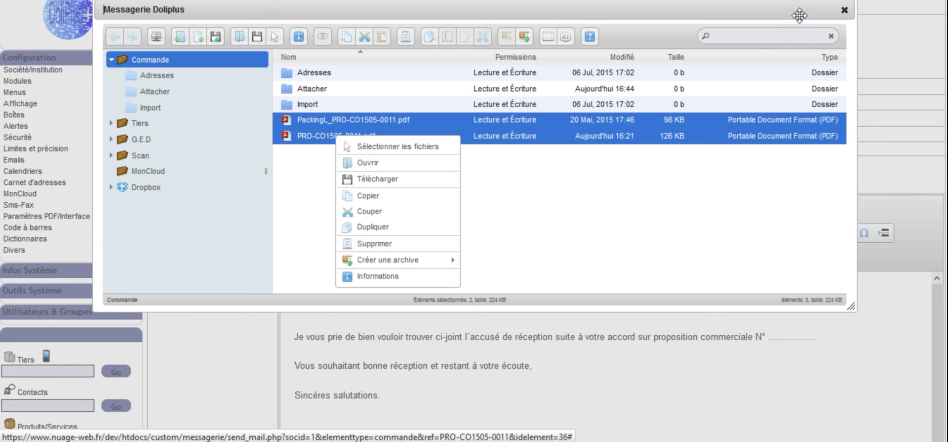
pyautogui.click(845, 11)
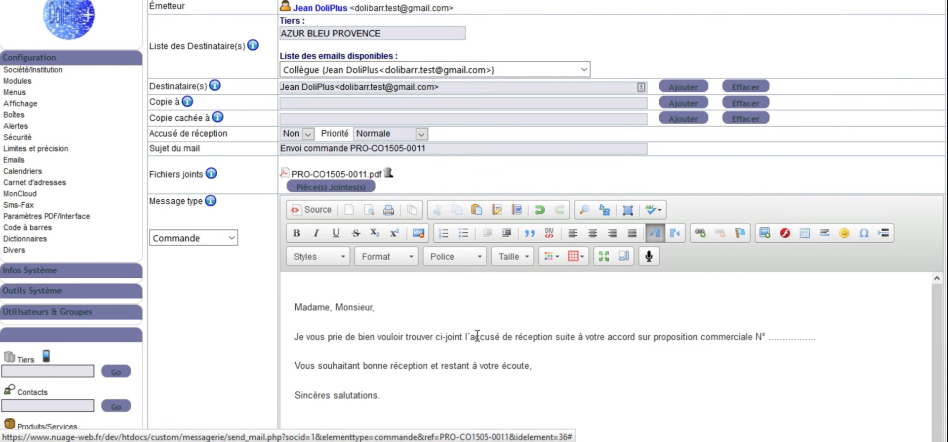
# Step: Review the complete e-mail, from the sender address, recipient, subject and attachment to the message text, signature and sending options
pyautogui.scroll(-1, 476, 337)
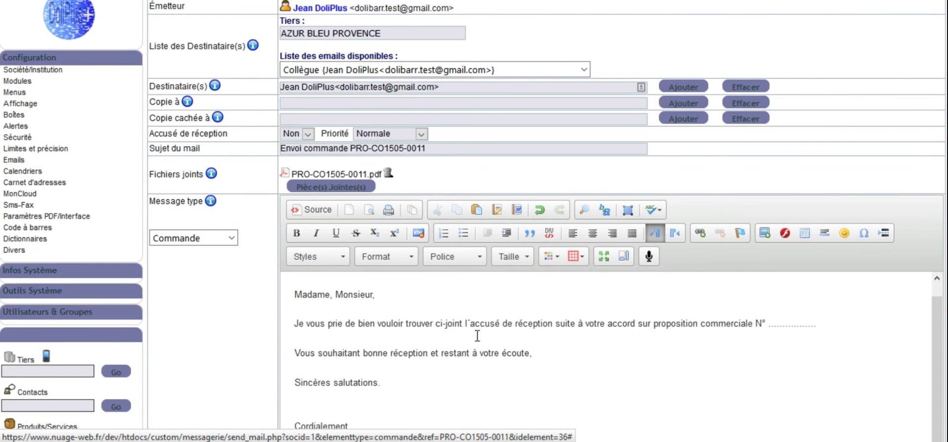
pyautogui.scroll(-5, 940, 119)
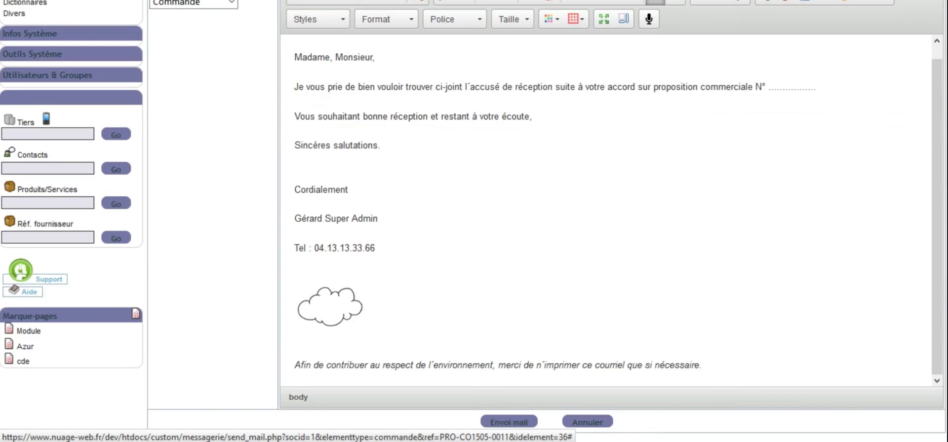
pyautogui.scroll(6, 940, 119)
pyautogui.scroll(1, 940, 118)
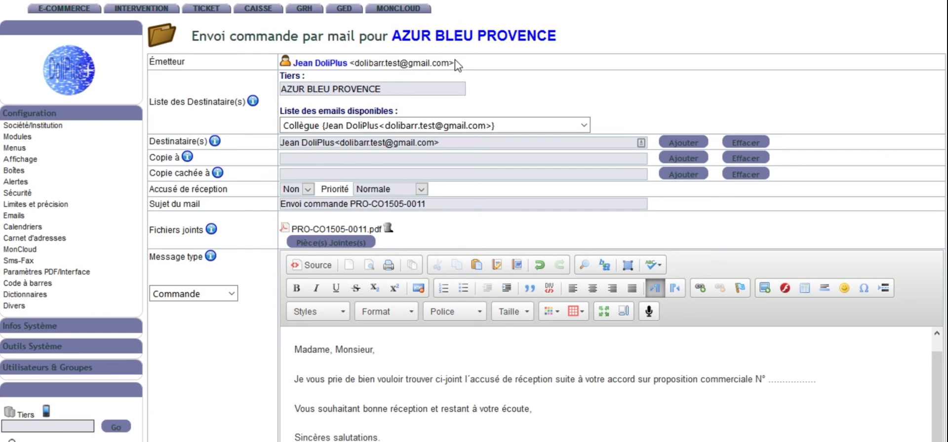
pyautogui.moveTo(451, 64); pyautogui.dragTo(352, 66)
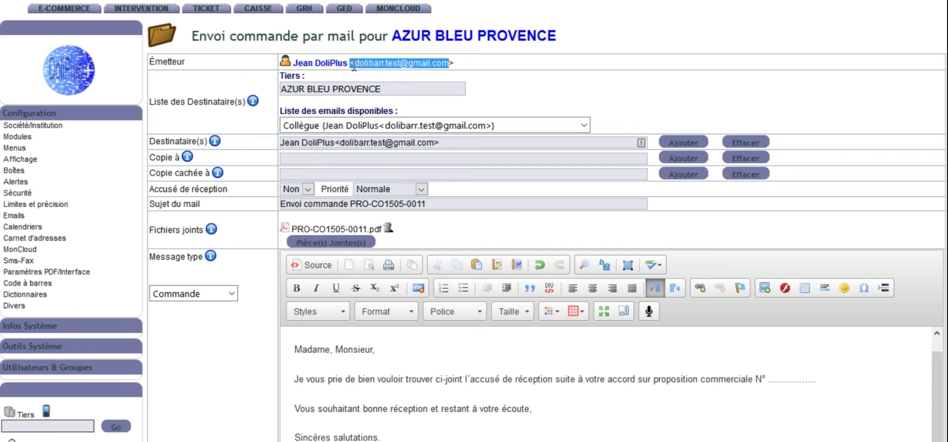
pyautogui.scroll(-5, 485, 200)
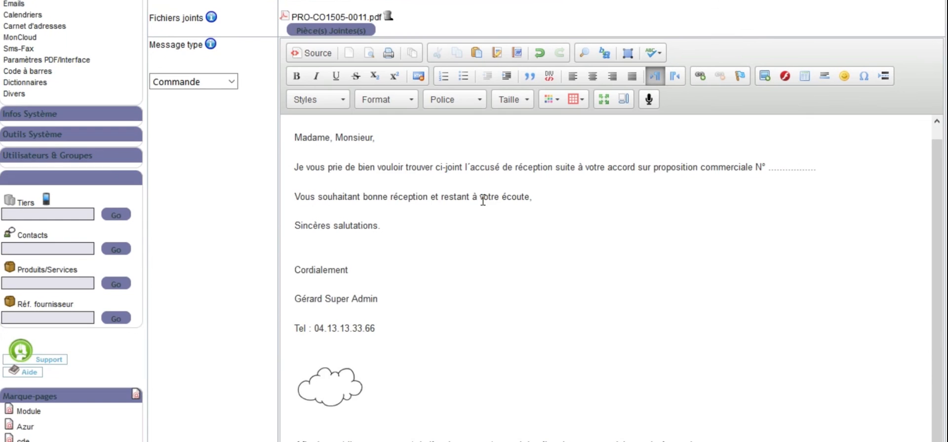
pyautogui.scroll(-1, 498, 338)
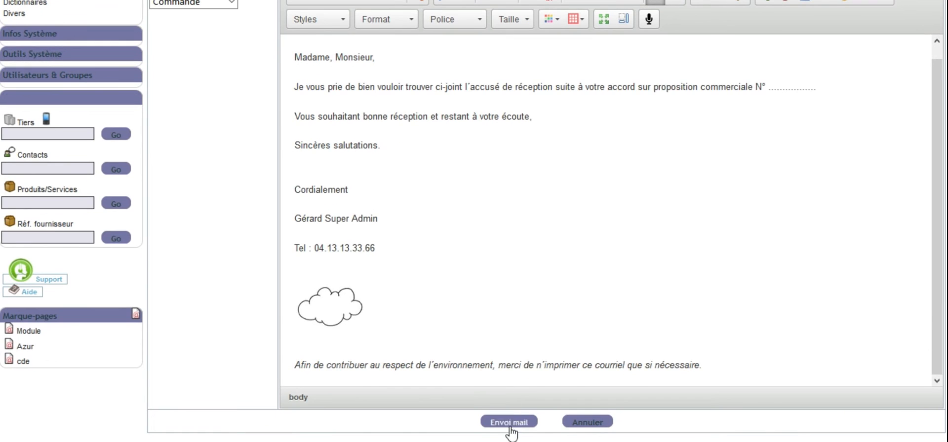
pyautogui.scroll(1, 514, 360)
pyautogui.scroll(7, 531, 282)
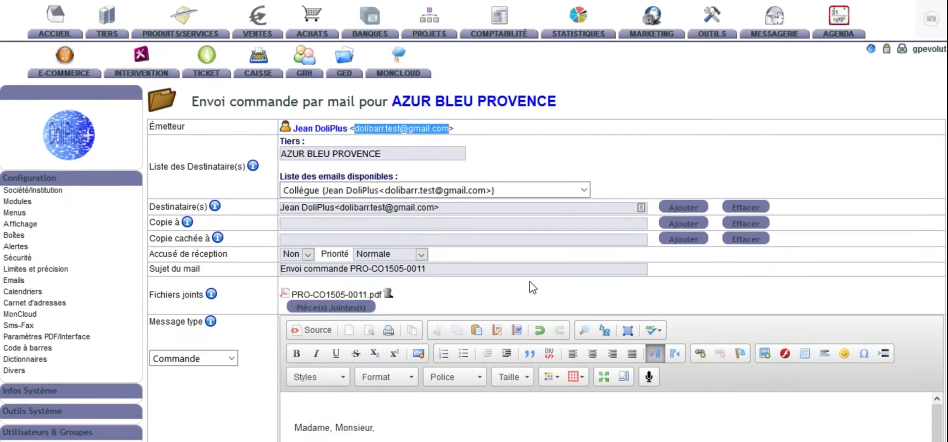
pyautogui.scroll(-2, 532, 288)
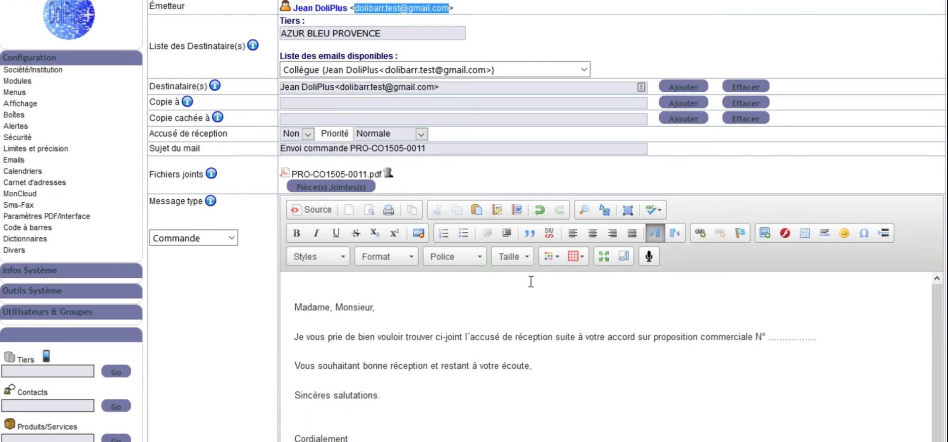
pyautogui.scroll(-4, 515, 276)
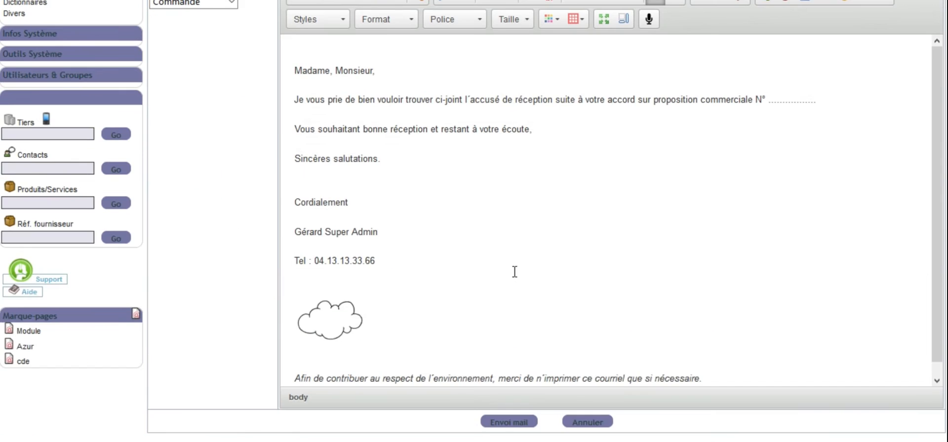
pyautogui.scroll(7, 522, 412)
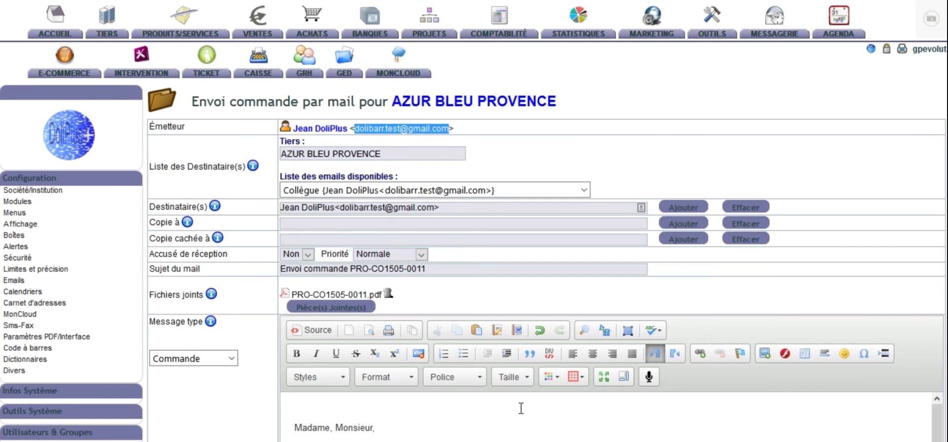
# Step: Send the prepared order e-mail and dismiss the notification
pyautogui.scroll(-1, 521, 409)
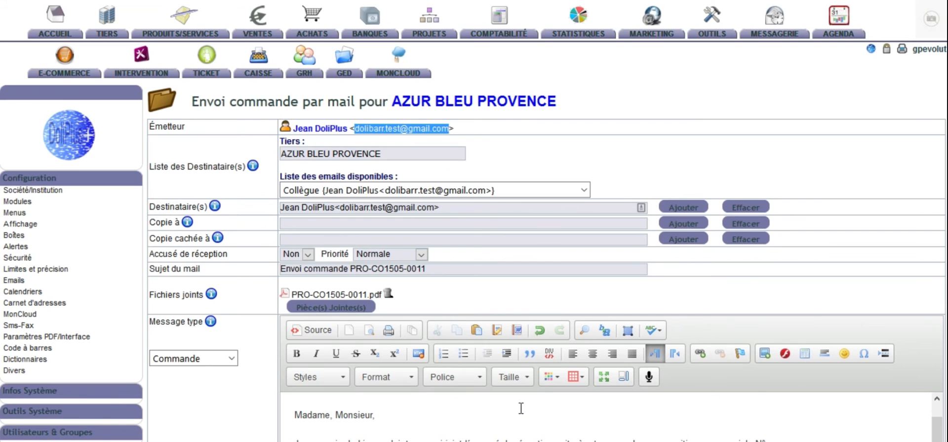
pyautogui.scroll(-6, 592, 350)
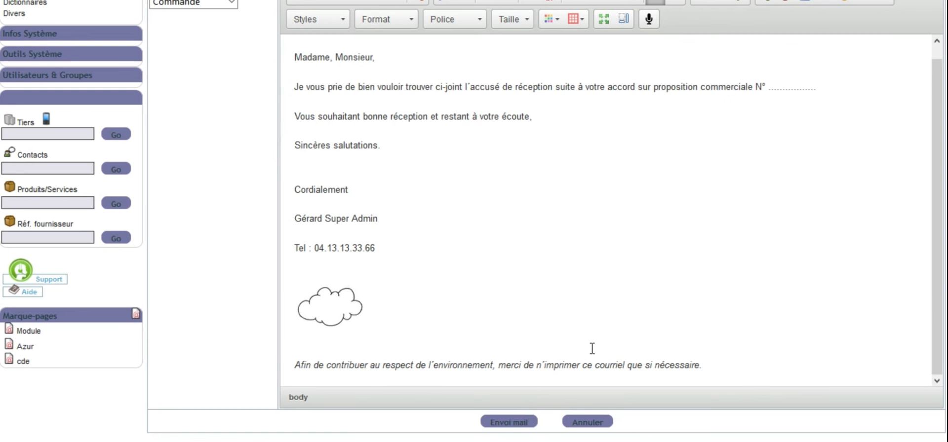
pyautogui.click(508, 422)
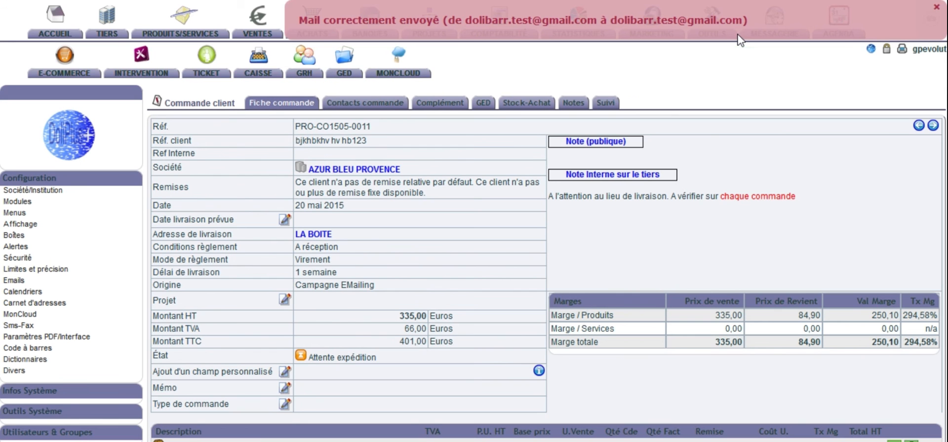
pyautogui.click(937, 10)
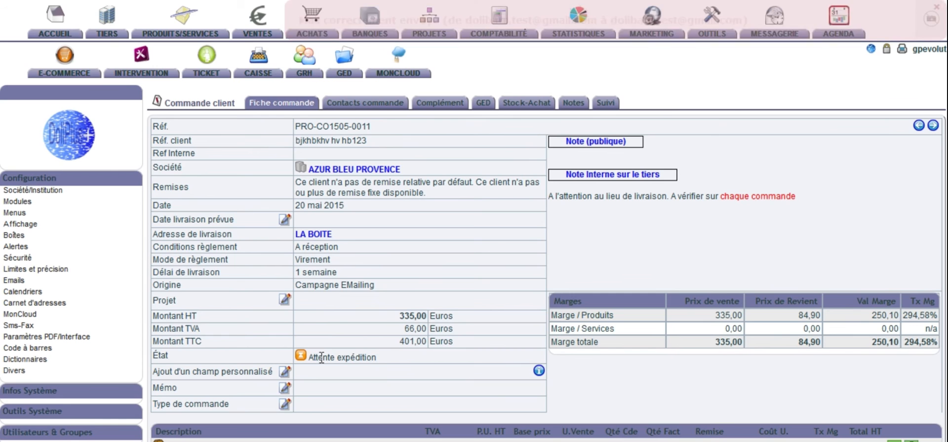
# Step: Examine the order's product lines, available actions, attached files and the logged events, including the Envoi e-mail entry
pyautogui.scroll(-5, 394, 316)
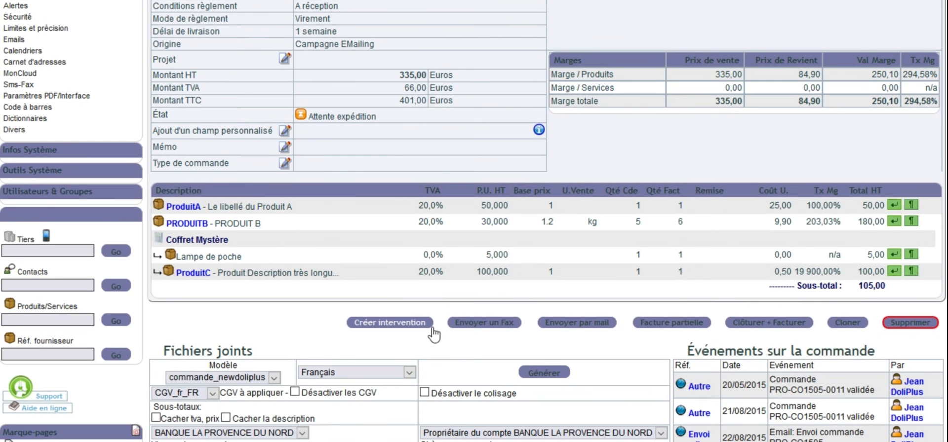
pyautogui.scroll(-3, 752, 390)
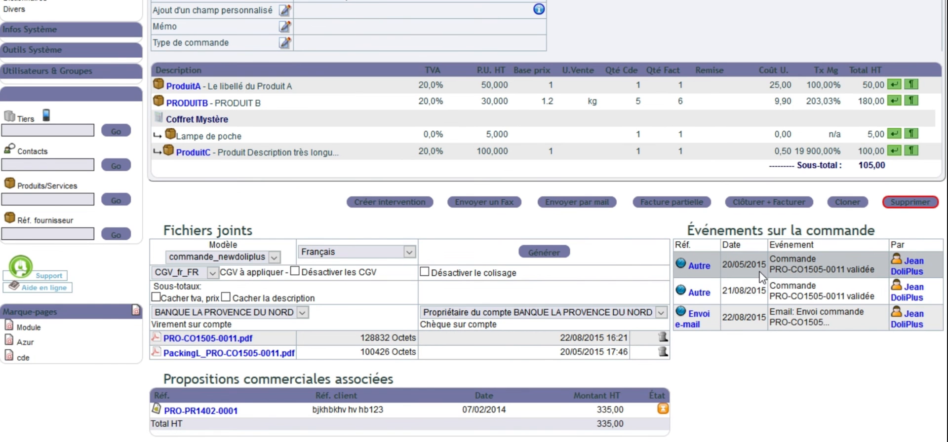
pyautogui.scroll(5, 669, 259)
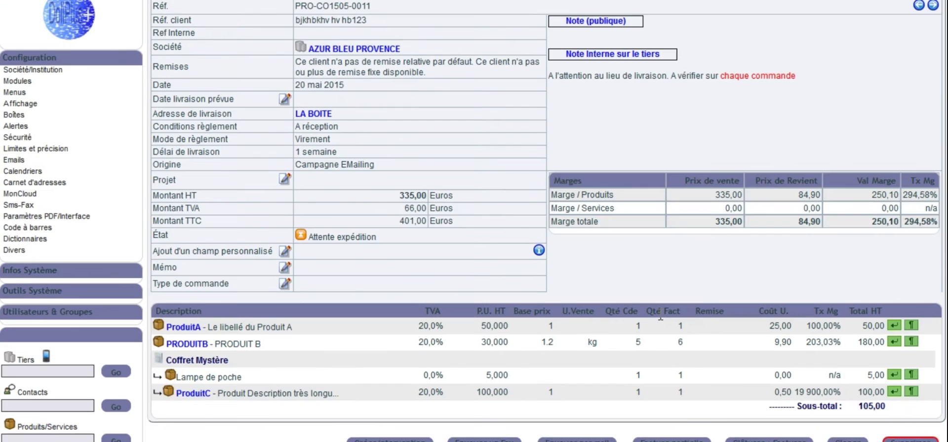
pyautogui.scroll(-5, 661, 320)
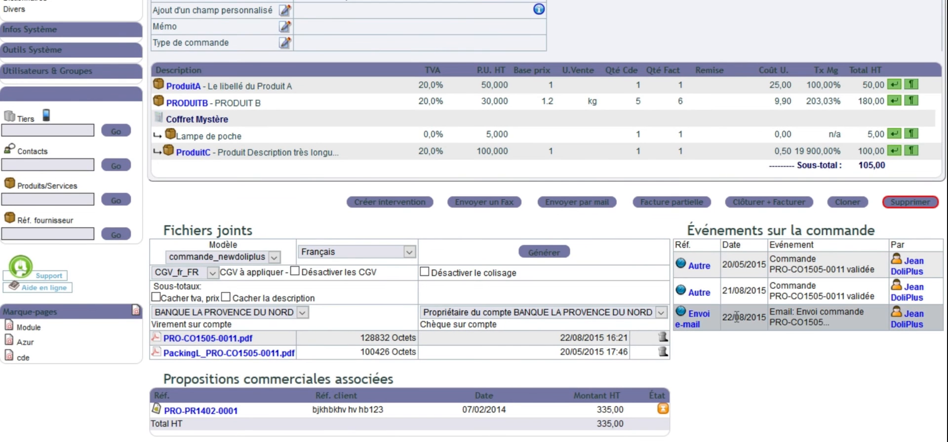
pyautogui.scroll(3, 697, 323)
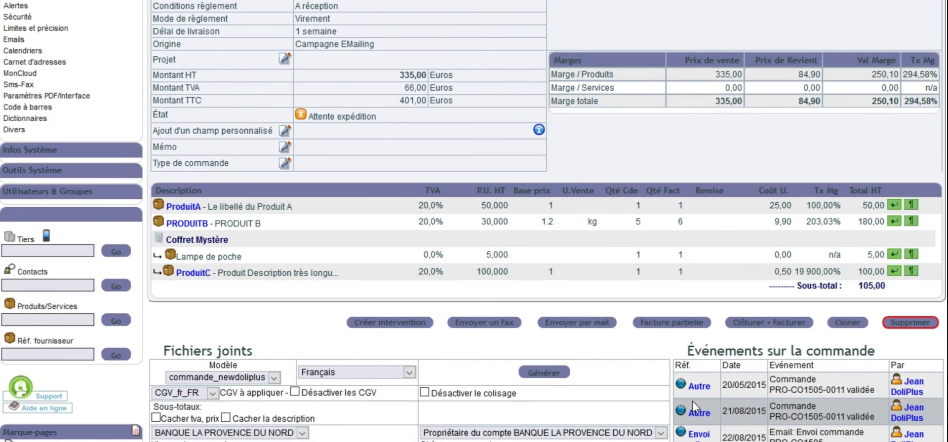
pyautogui.scroll(-3, 696, 407)
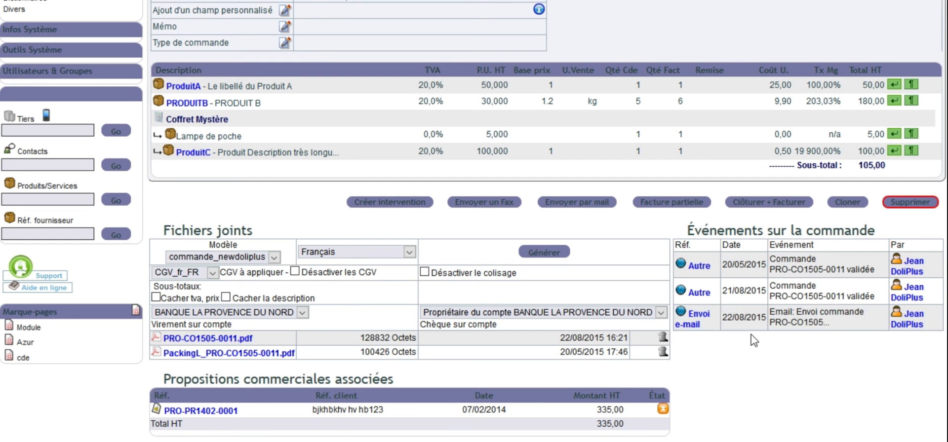
pyautogui.scroll(3, 691, 346)
pyautogui.scroll(-3, 687, 355)
pyautogui.scroll(3, 558, 272)
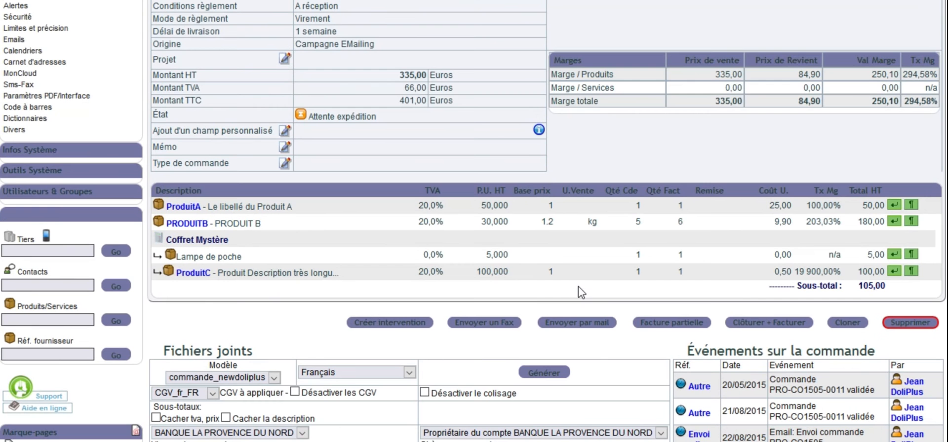
# Step: Prepare a fax of the order with the customer's contact person as recipient, cancel it and dismiss the notifications
pyautogui.click(502, 324)
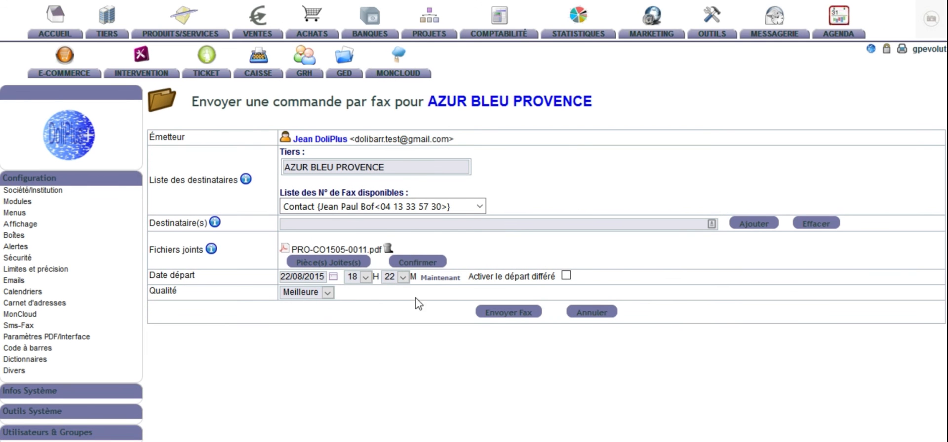
pyautogui.click(458, 211)
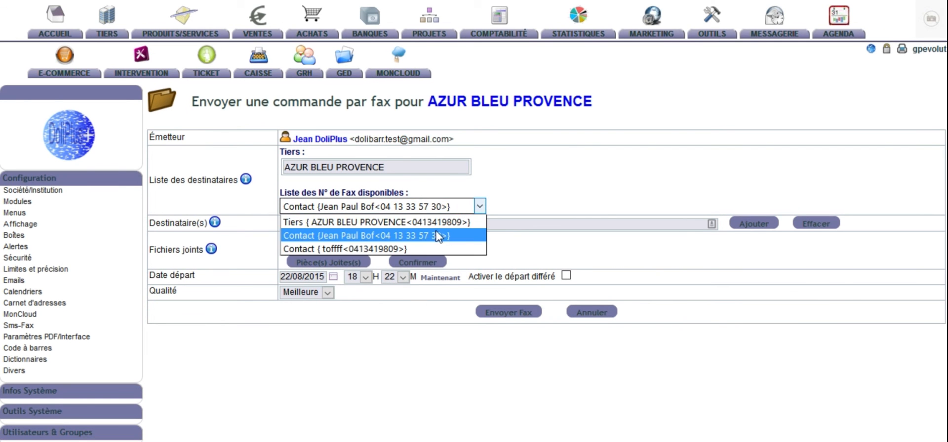
pyautogui.click(437, 222)
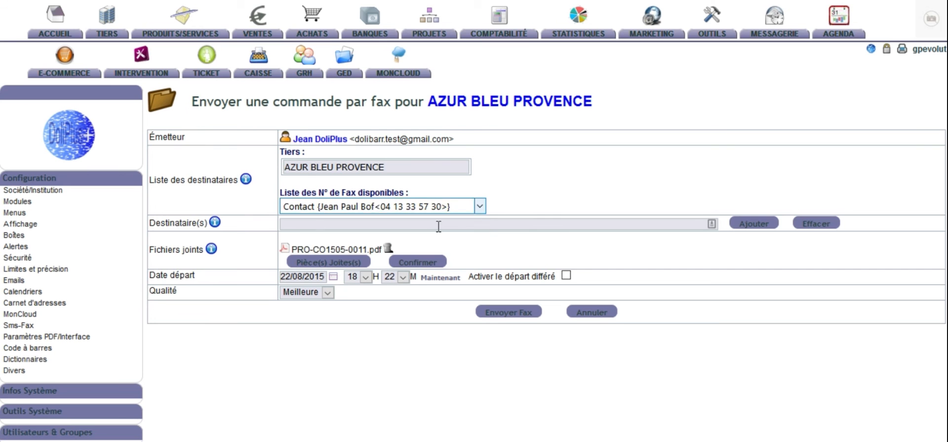
pyautogui.click(484, 208)
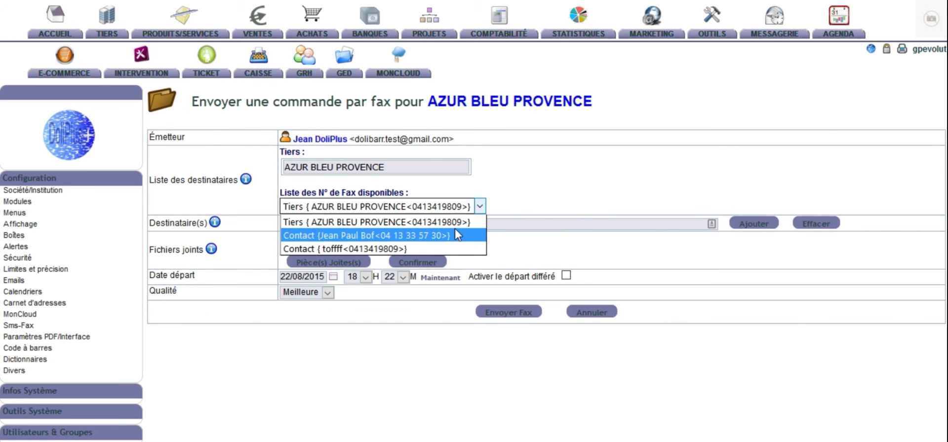
pyautogui.click(458, 234)
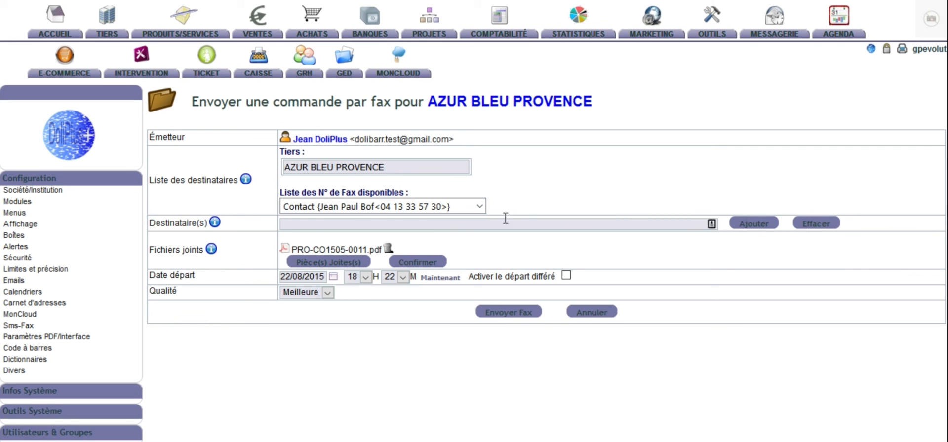
pyautogui.click(749, 226)
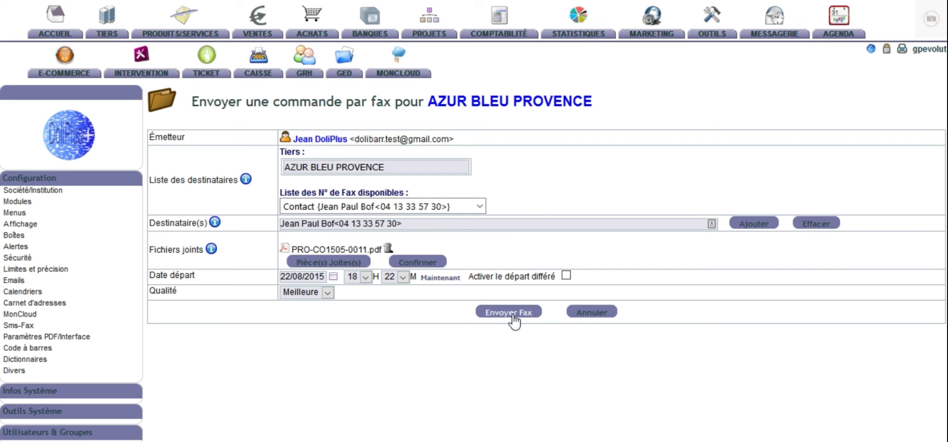
pyautogui.click(592, 314)
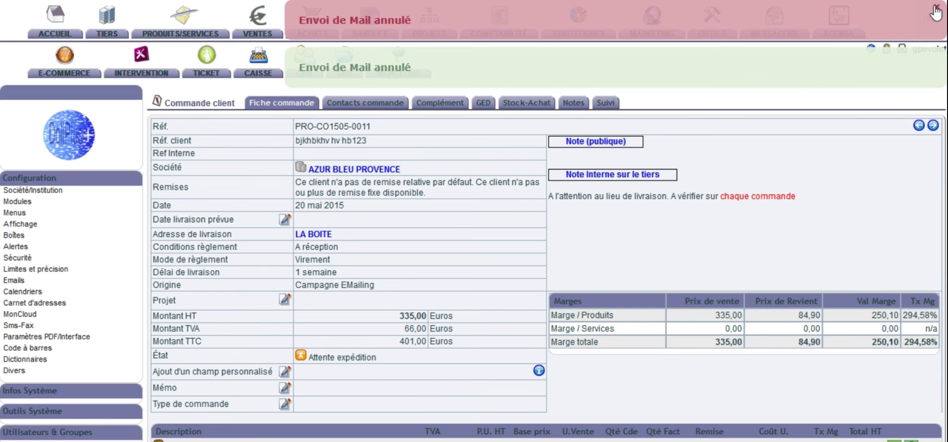
pyautogui.click(935, 13)
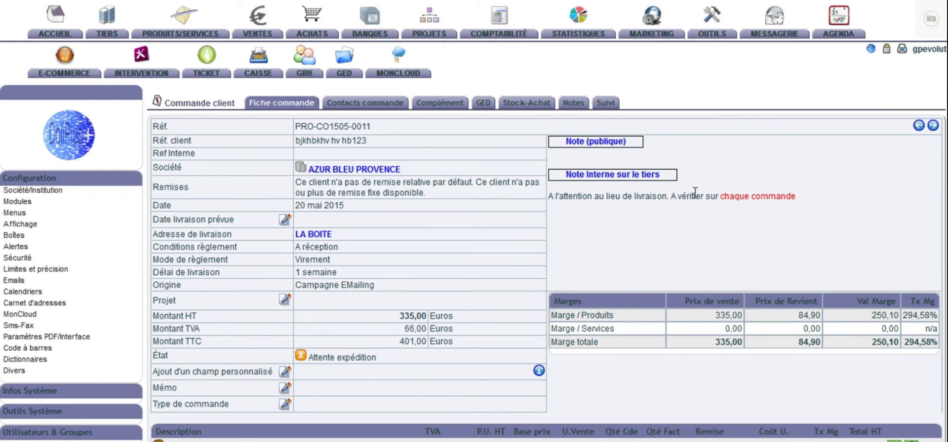
# Step: Examine the order's details, margins and product lines together with the Clôturer + Facturer and Facture partielle actions
pyautogui.scroll(-5, 694, 192)
pyautogui.scroll(5, 696, 198)
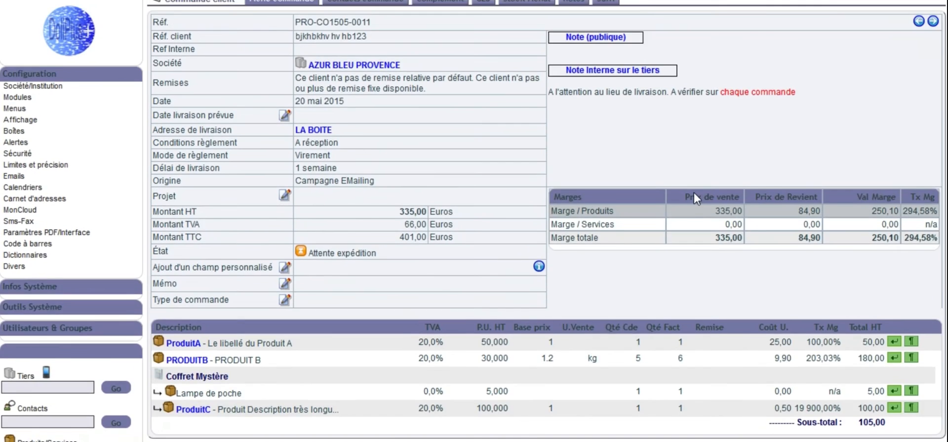
pyautogui.scroll(-2, 694, 193)
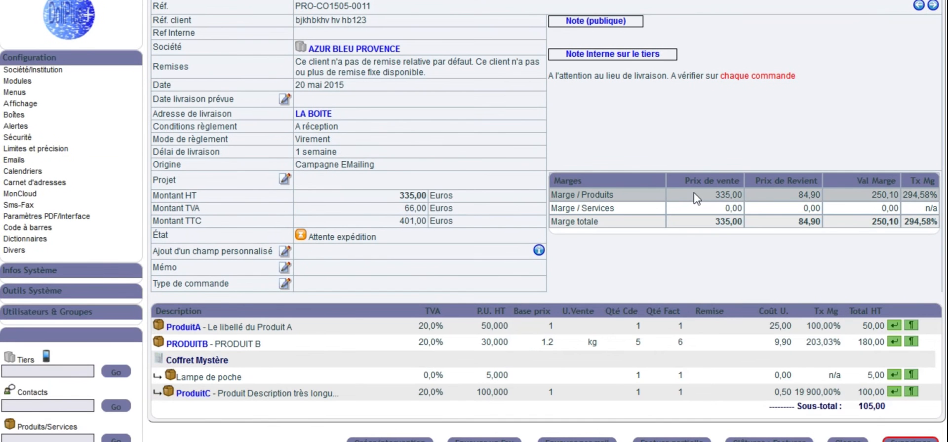
pyautogui.scroll(2, 696, 197)
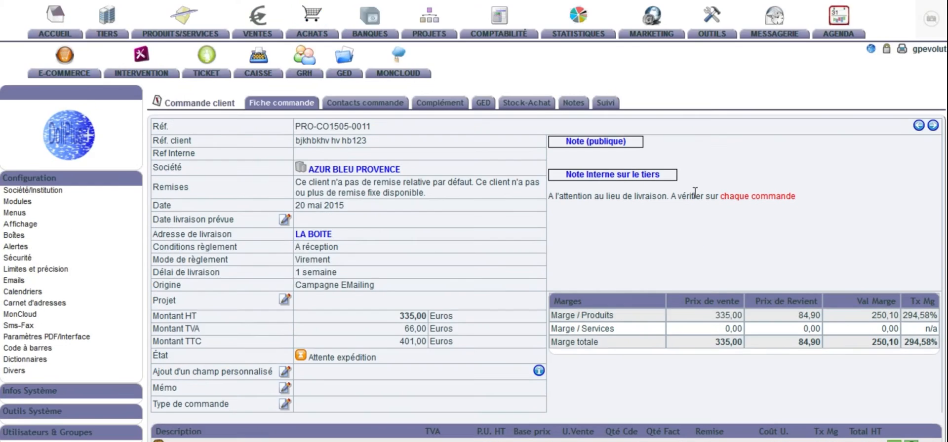
pyautogui.scroll(-5, 638, 270)
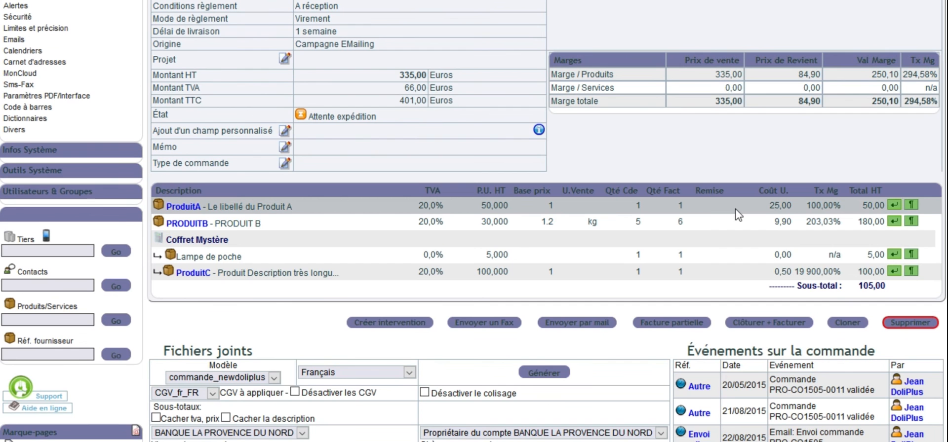
pyautogui.scroll(-3, 738, 215)
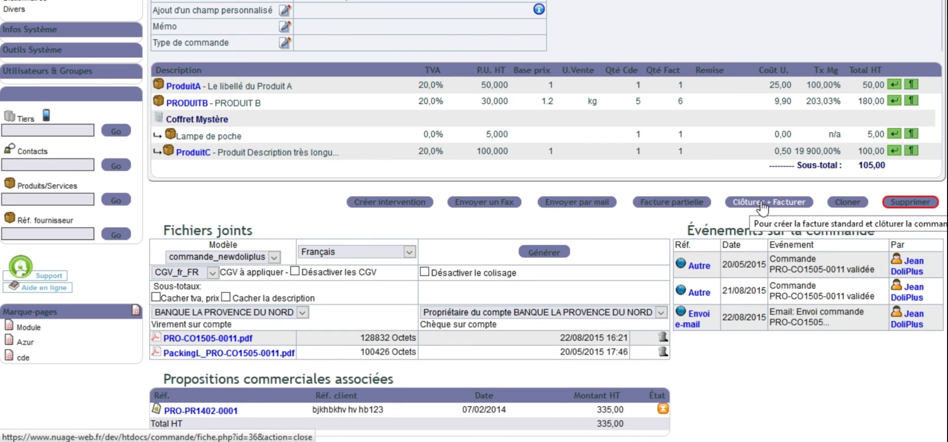
pyautogui.scroll(1, 798, 210)
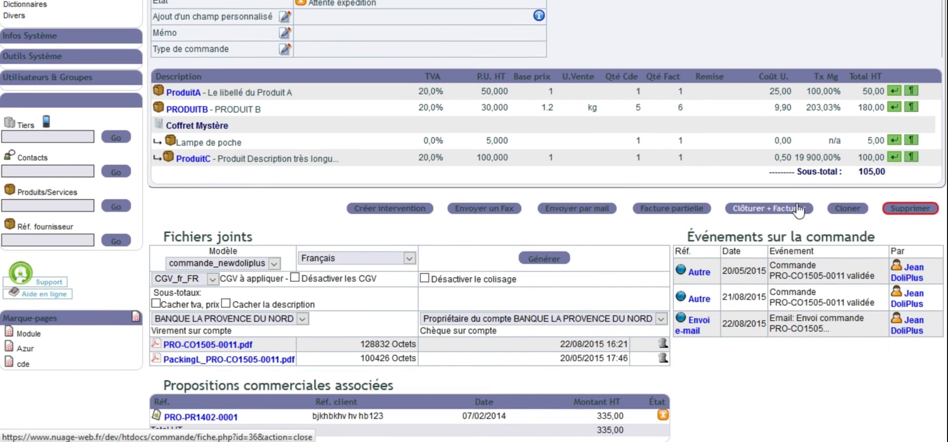
pyautogui.scroll(2, 798, 210)
pyautogui.scroll(5, 798, 210)
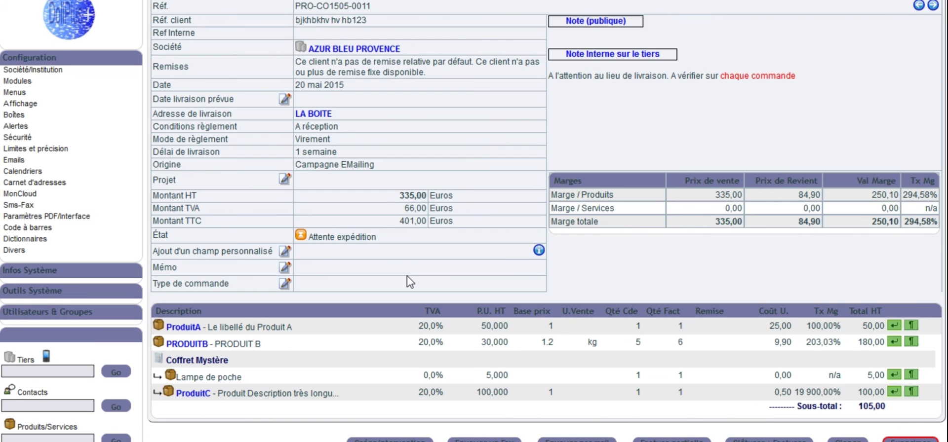
pyautogui.scroll(-3, 409, 281)
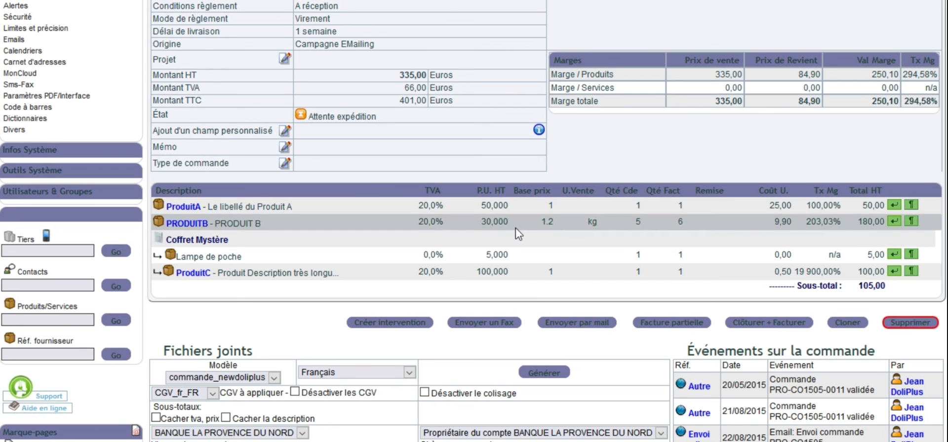
pyautogui.scroll(-3, 516, 234)
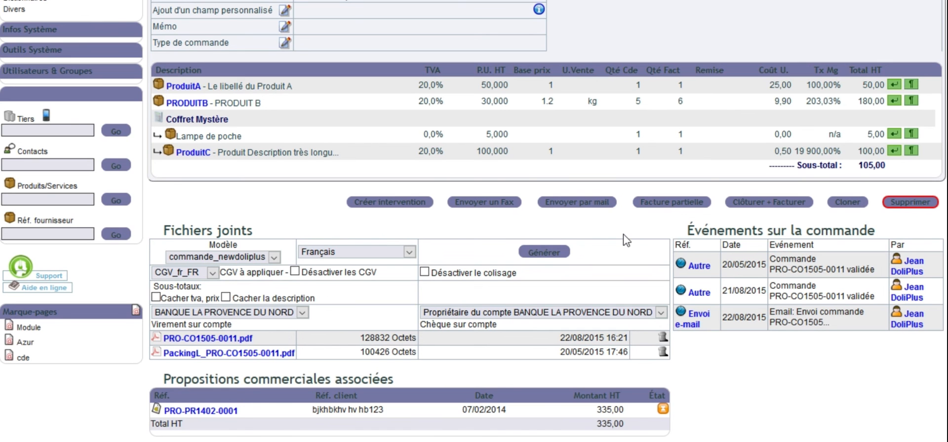
# Step: Start a partial invoice from the order and examine its invoice types, settings and selectable product lines
pyautogui.click(668, 203)
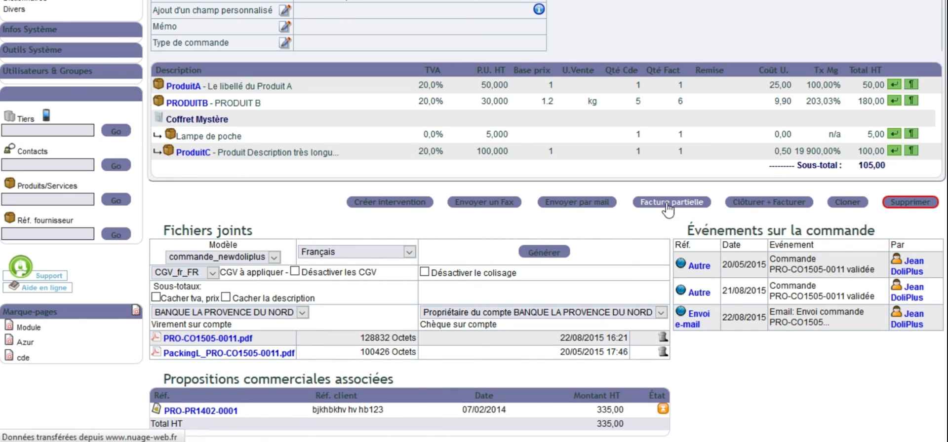
pyautogui.scroll(-4, 669, 209)
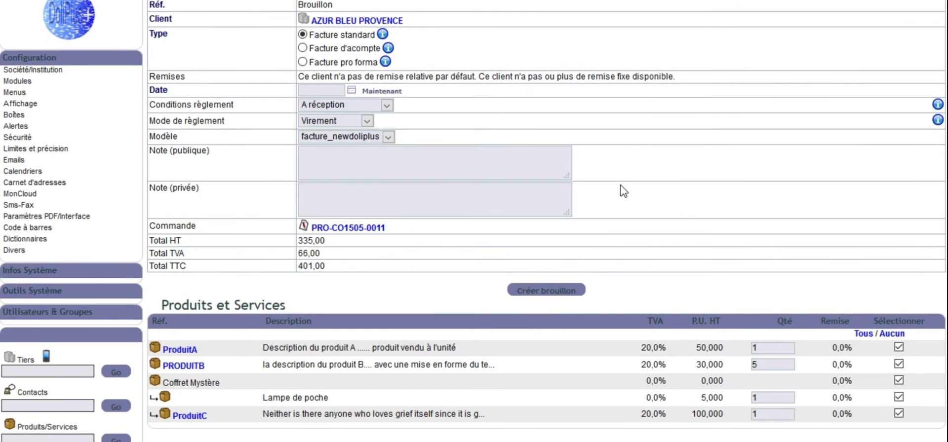
pyautogui.scroll(4, 395, 202)
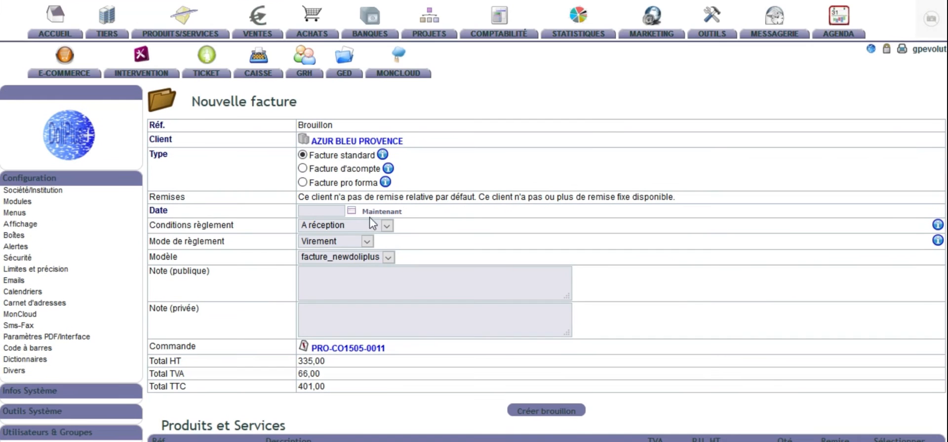
# Step: Try the Facture d'acompte invoice type and examine the new invoice's settings, product quantities and line selection
pyautogui.click(302, 168)
pyautogui.scroll(-5, 421, 226)
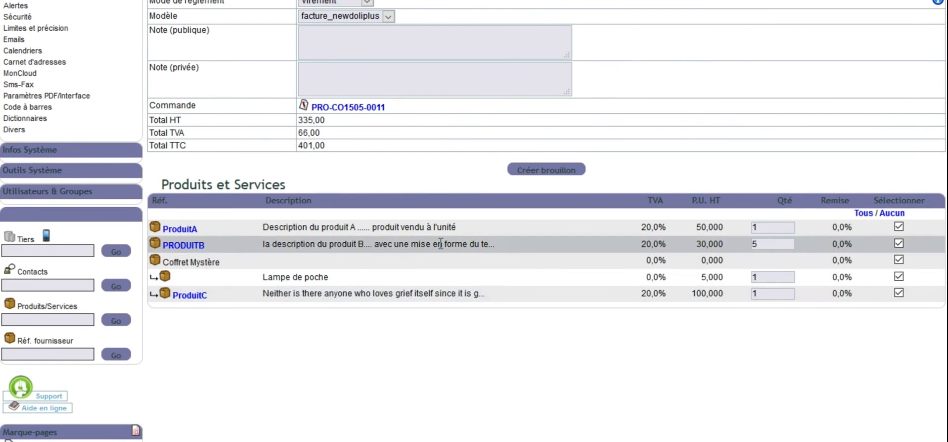
pyautogui.scroll(3, 455, 251)
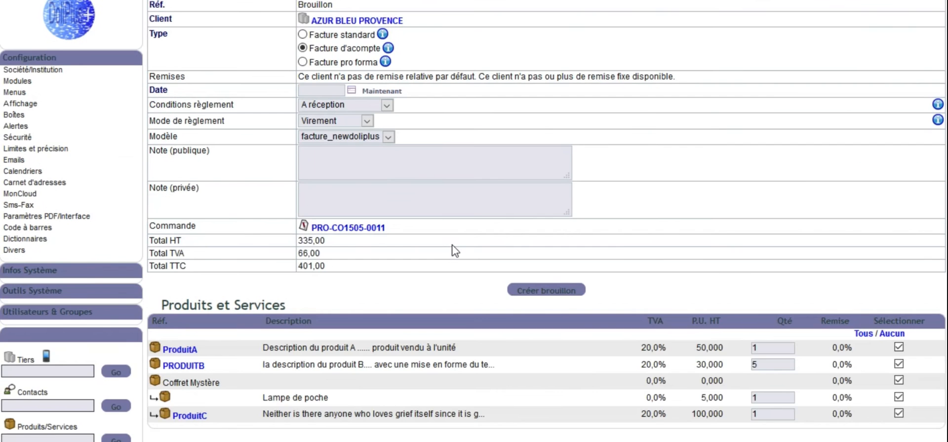
pyautogui.scroll(3, 454, 250)
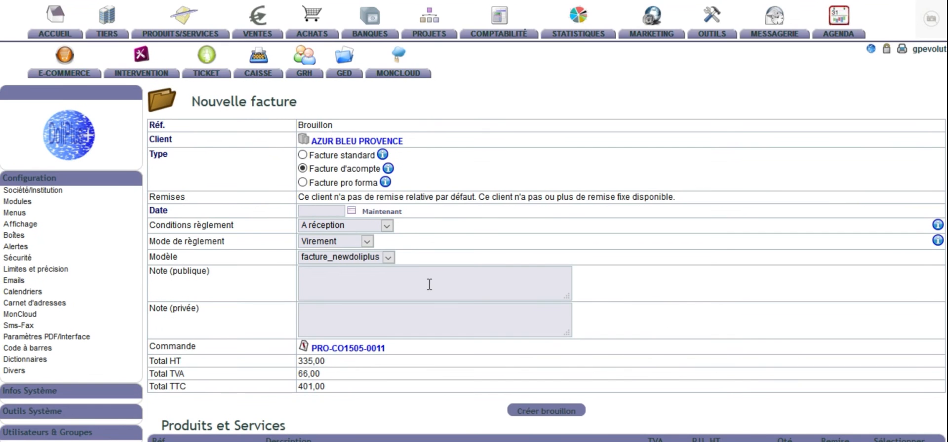
pyautogui.scroll(-3, 430, 284)
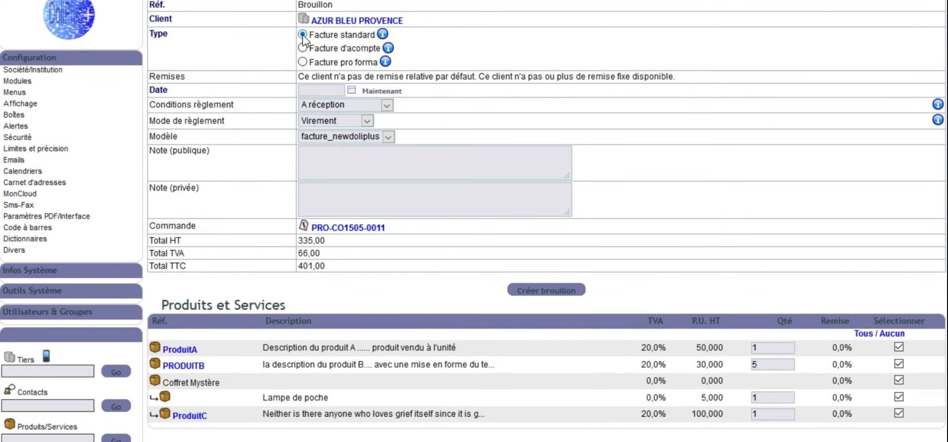
# Step: Choose the Facture standard invoice type and set the invoice date to the current date, 22/08/2015
pyautogui.click(302, 34)
pyautogui.click(388, 92)
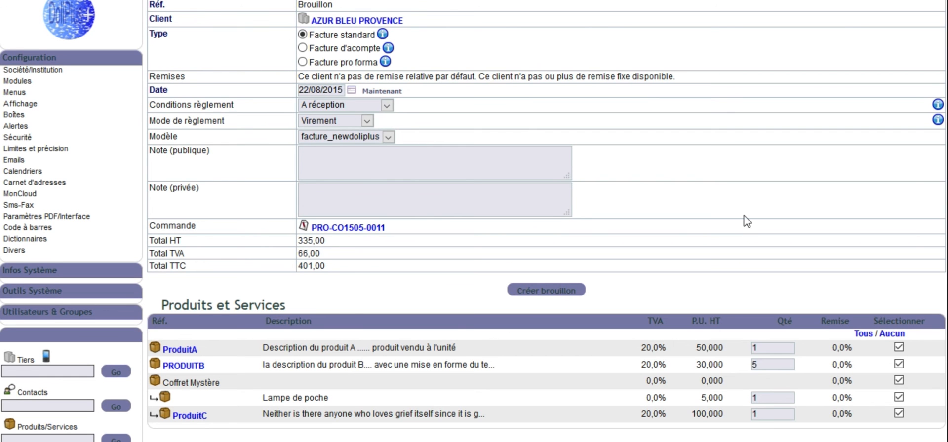
# Step: Try deselecting and reselecting all product lines, and exclude only ProduitA and PRODUITB from the invoice
pyautogui.scroll(-3, 744, 219)
pyautogui.scroll(-2, 746, 221)
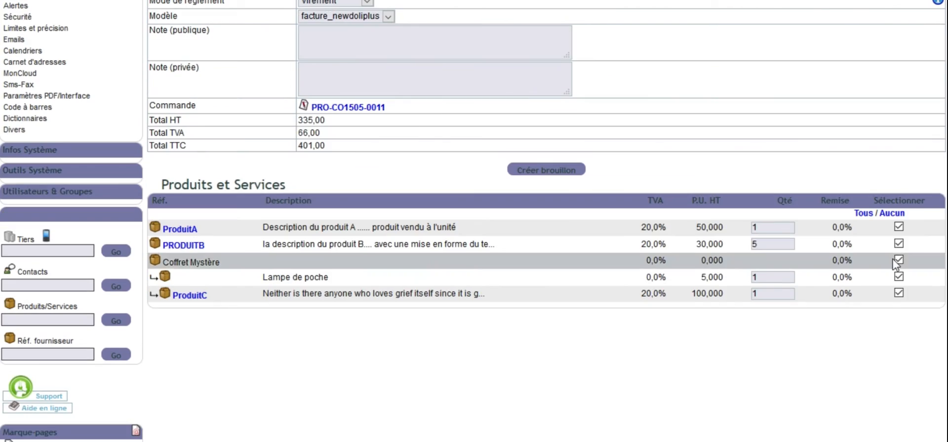
pyautogui.click(892, 213)
pyautogui.click(862, 214)
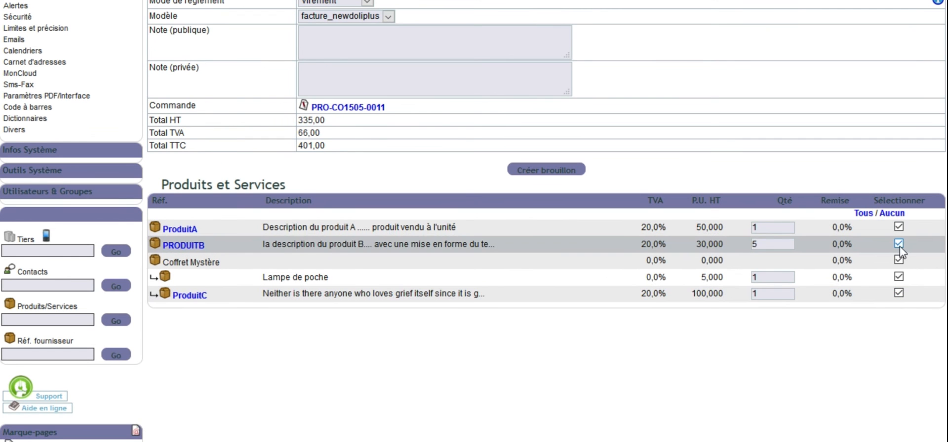
pyautogui.click(899, 227)
pyautogui.click(898, 244)
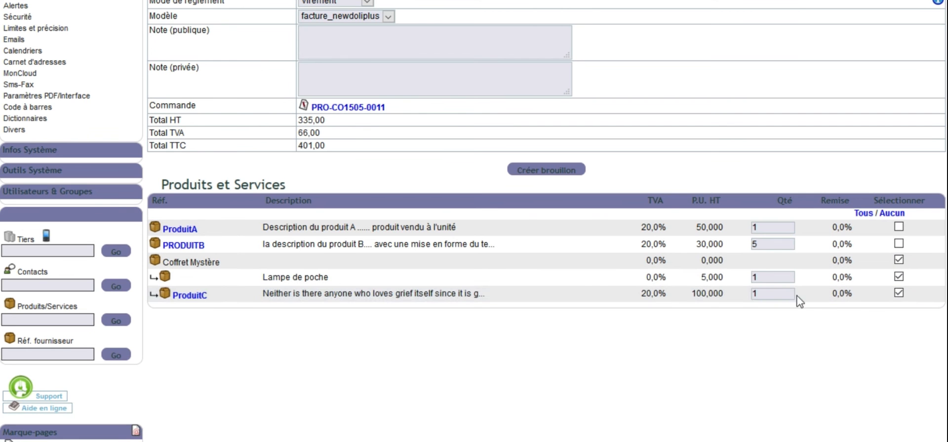
# Step: Try a quantity of 4 for the PRODUITB line and restore its quantity to 5
pyautogui.doubleClick(754, 278)
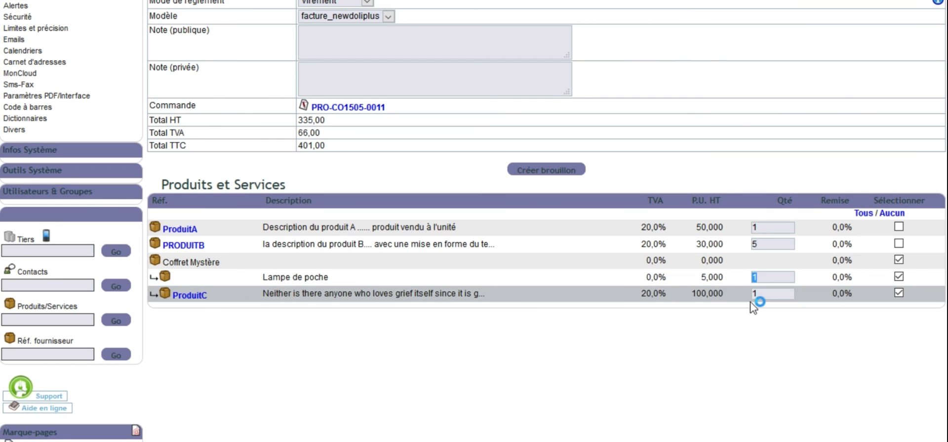
pyautogui.click(778, 281)
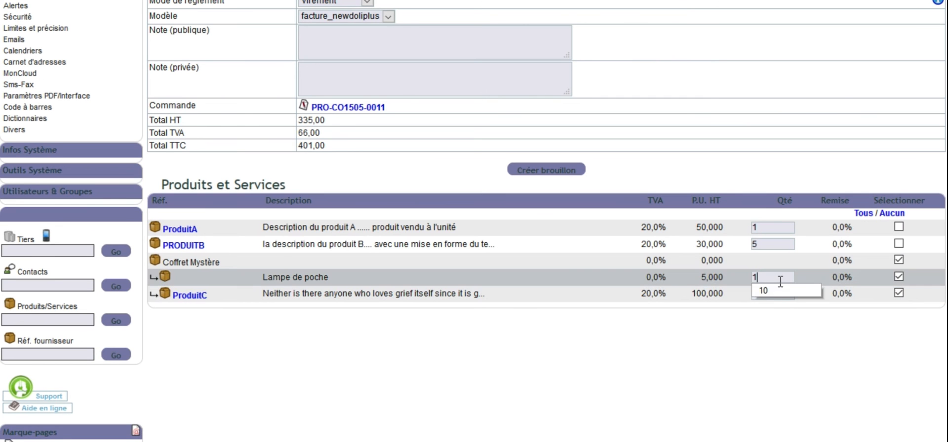
pyautogui.click(760, 316)
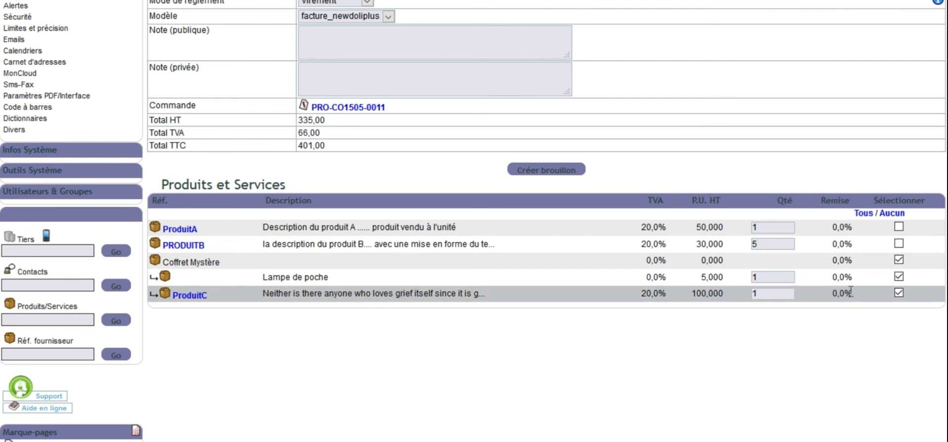
pyautogui.click(759, 294)
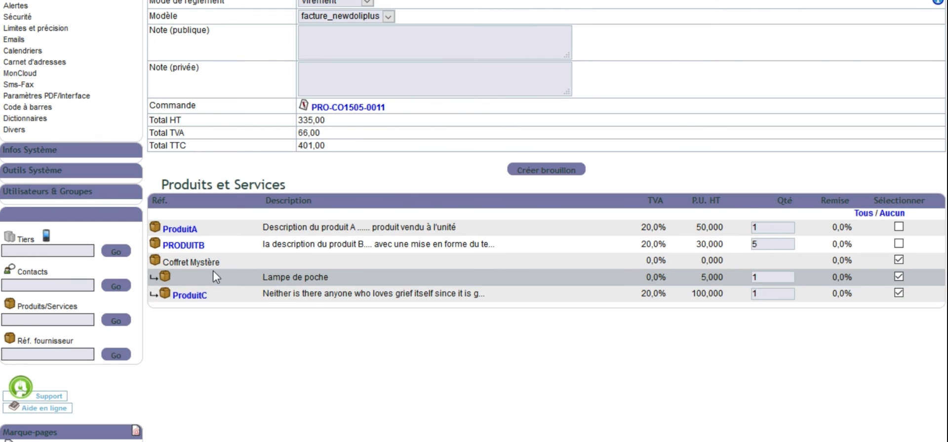
pyautogui.moveTo(777, 244); pyautogui.dragTo(739, 244)
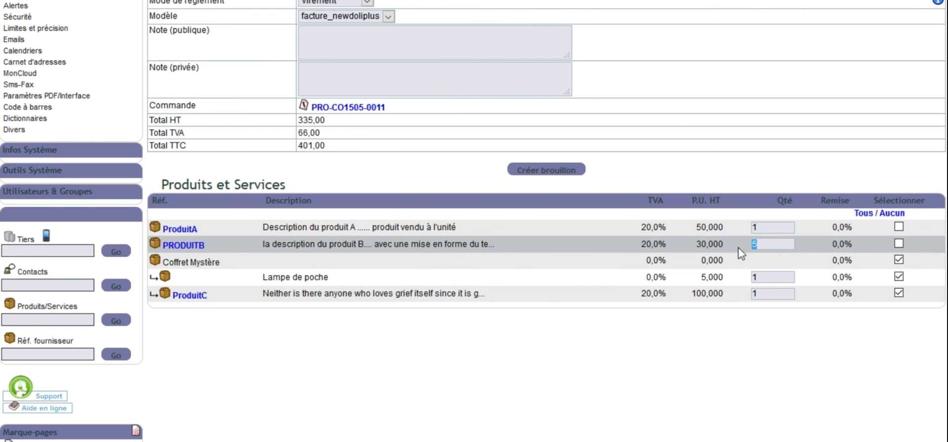
pyautogui.write('4')
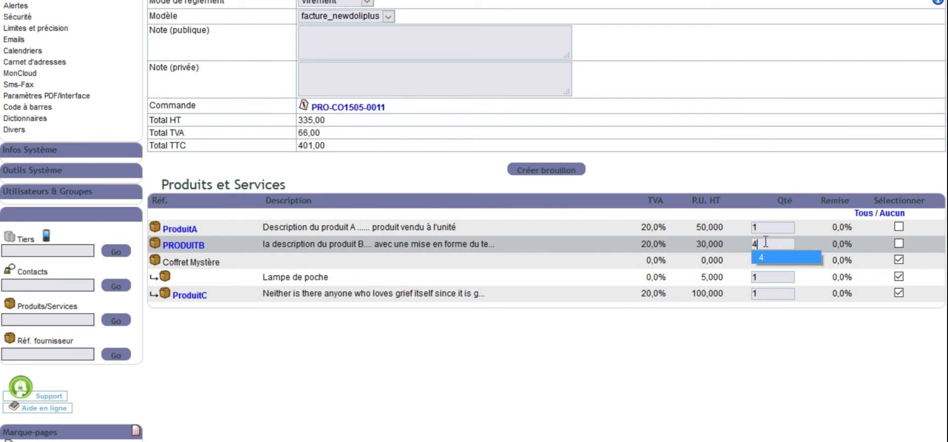
pyautogui.press('BackSpace')
pyautogui.write('5')
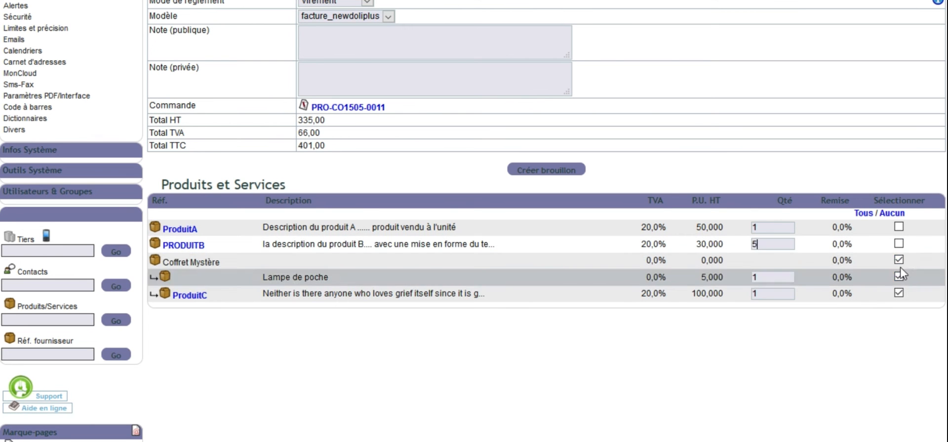
# Step: Clear the invoice date and try to create the draft without one
pyautogui.scroll(3, 897, 311)
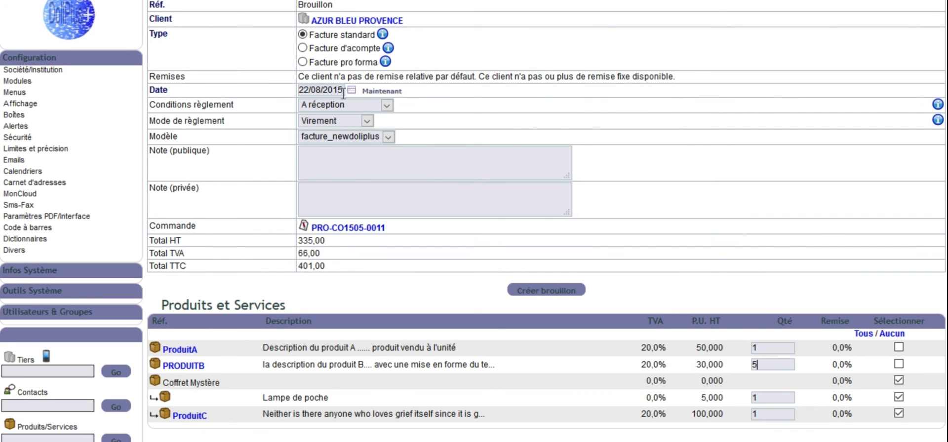
pyautogui.moveTo(344, 92); pyautogui.dragTo(286, 93)
pyautogui.press('BackSpace')
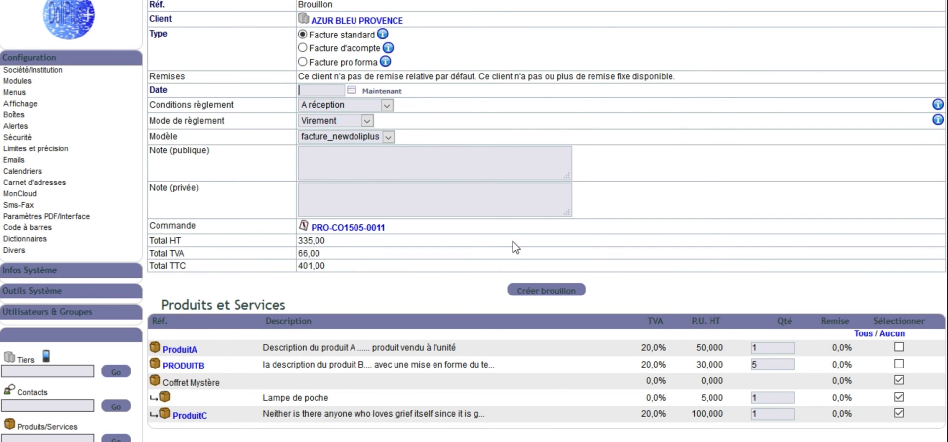
pyautogui.click(546, 292)
pyautogui.click(520, 193)
# Step: Set the invoice date to the current date, 22/08/2015, and create the draft invoice from the selected lines
pyautogui.click(381, 92)
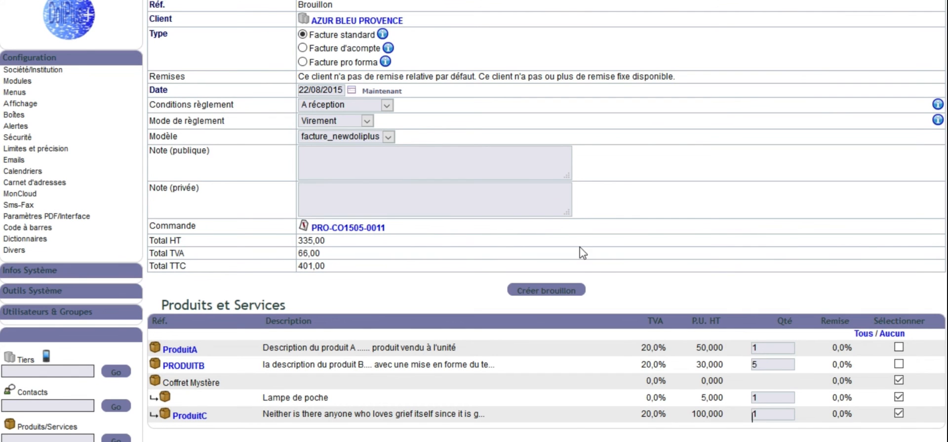
pyautogui.click(559, 295)
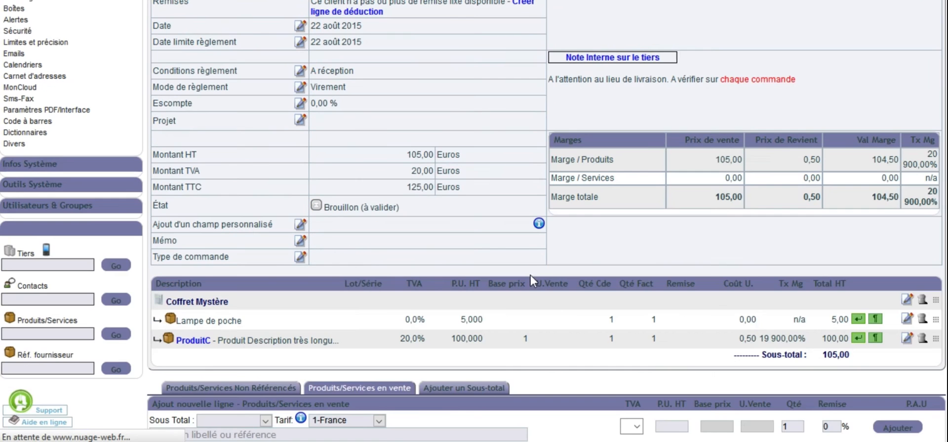
# Step: Check the draft invoice's lines and header details, and validate the invoice
pyautogui.scroll(-3, 531, 280)
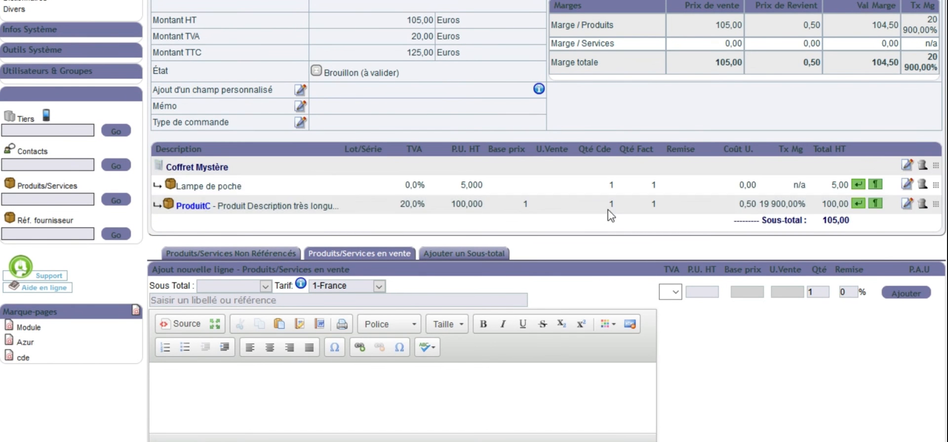
pyautogui.scroll(8, 631, 219)
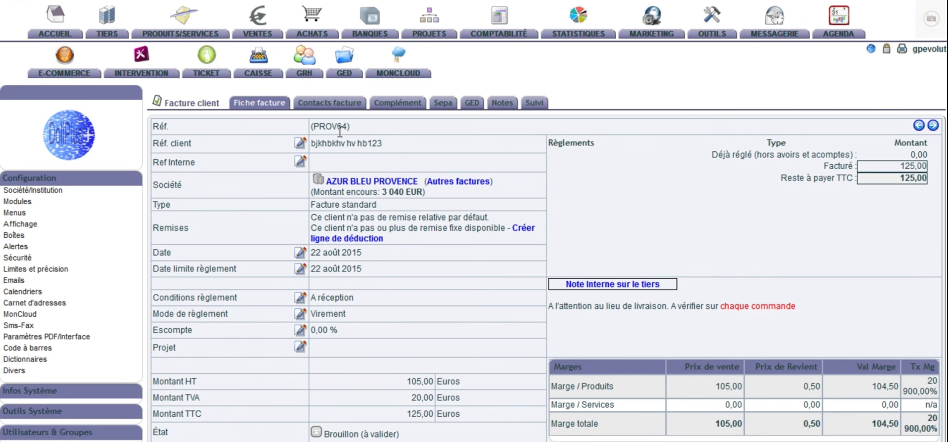
pyautogui.scroll(-7, 484, 237)
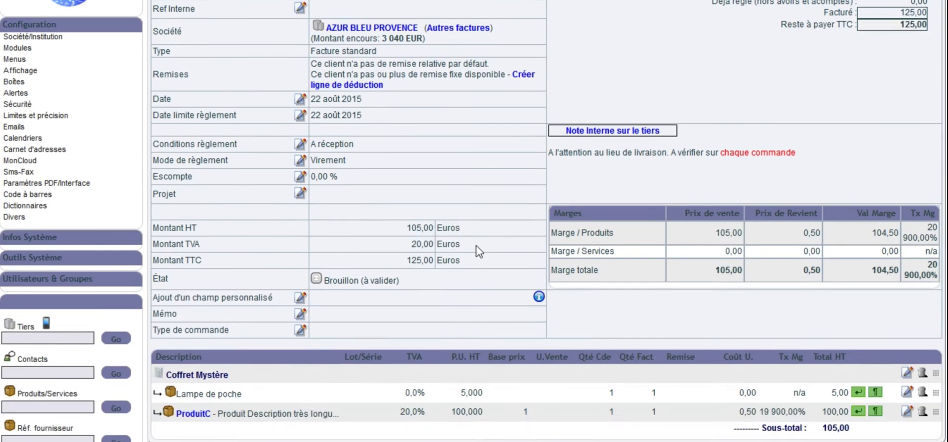
pyautogui.scroll(-3, 787, 323)
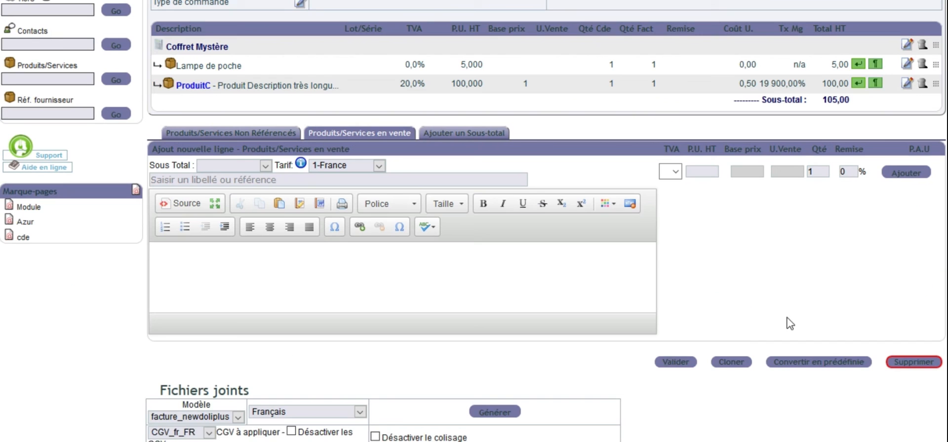
pyautogui.click(675, 363)
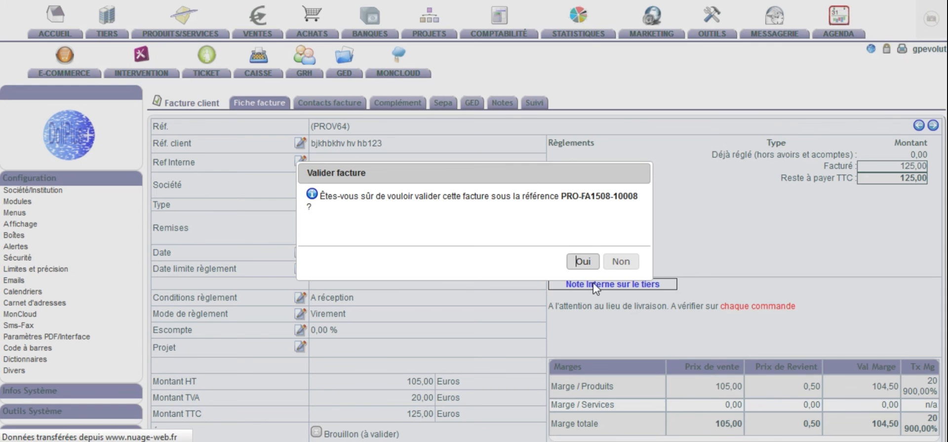
pyautogui.click(584, 263)
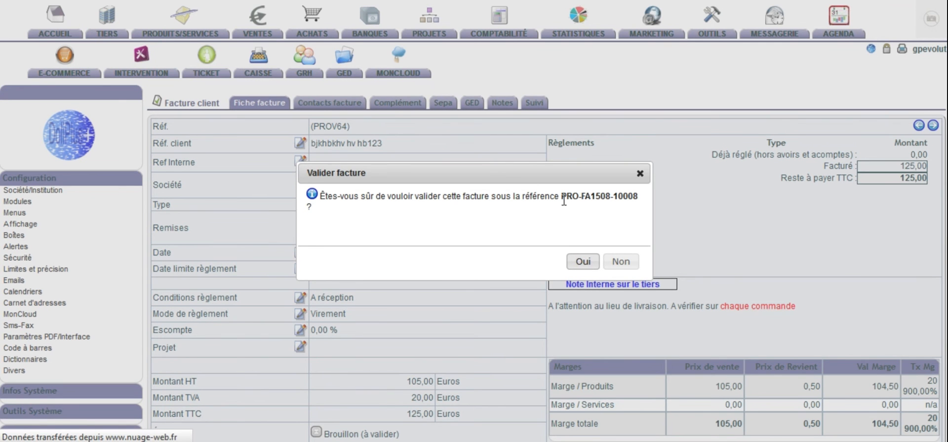
pyautogui.click(583, 263)
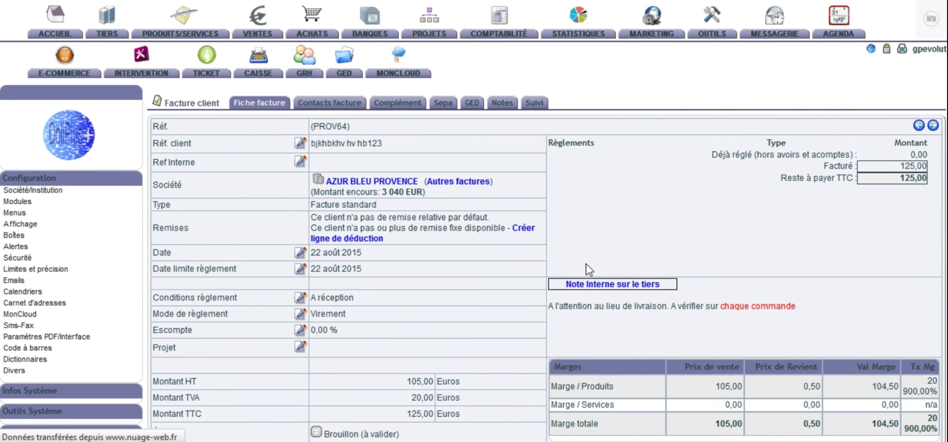
# Step: Open the validated invoice's PDF and examine the references, addresses and Coffret Mystère product lines on its first page
pyautogui.scroll(-7, 501, 271)
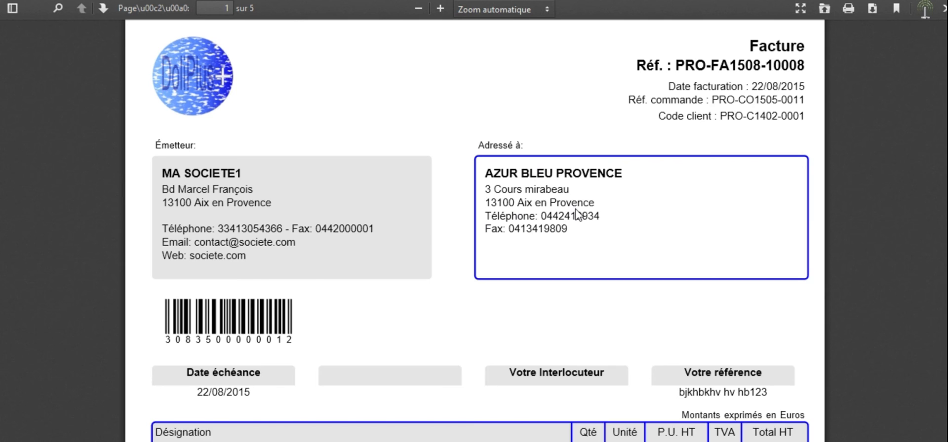
pyautogui.scroll(-3, 576, 215)
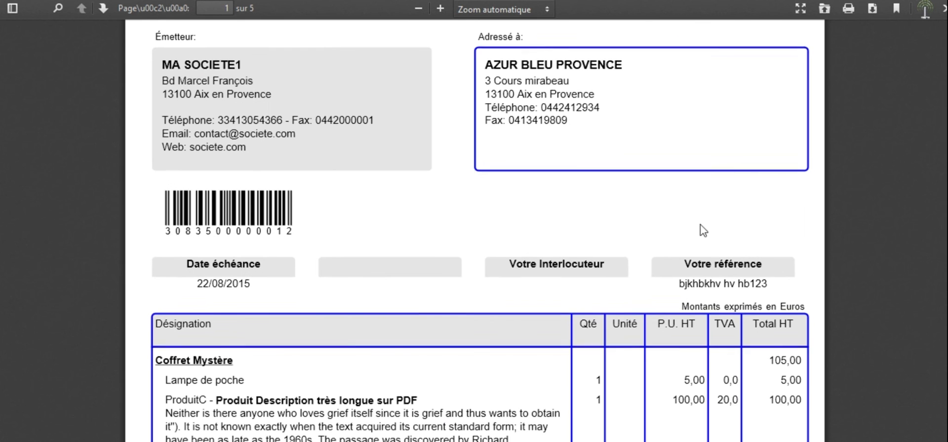
pyautogui.scroll(-3, 700, 229)
pyautogui.scroll(-5, 600, 266)
pyautogui.scroll(5, 513, 207)
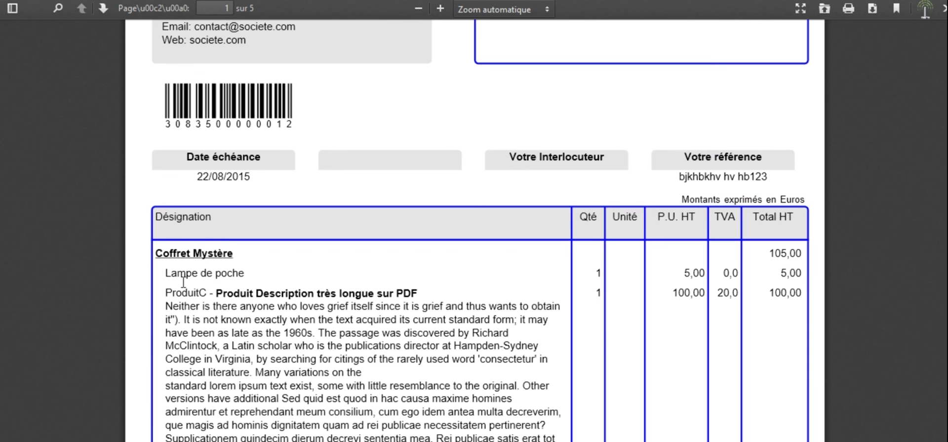
pyautogui.scroll(-20, 331, 324)
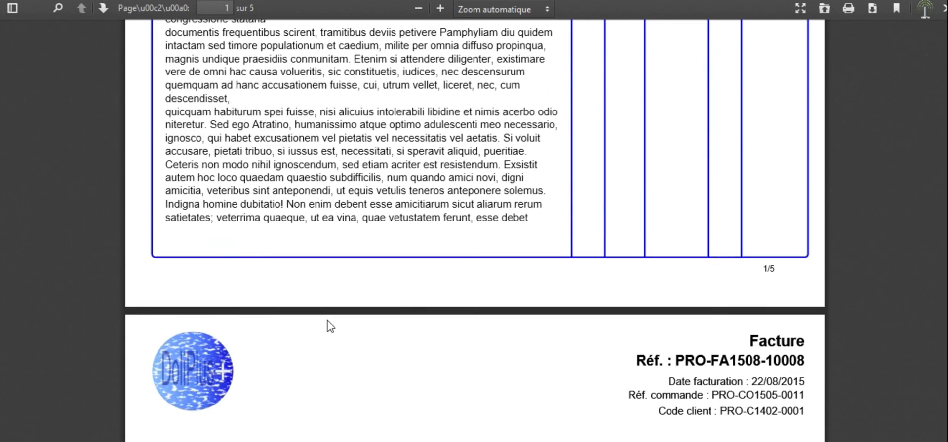
pyautogui.scroll(12, 328, 321)
pyautogui.scroll(20, 328, 321)
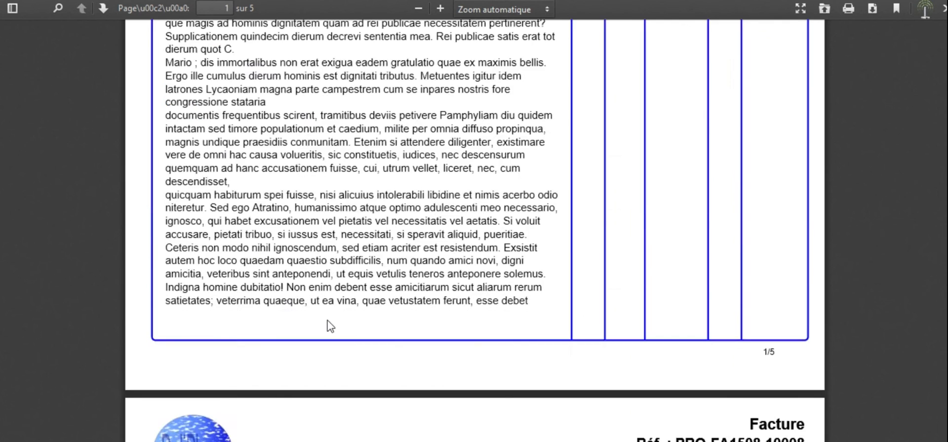
# Step: Examine the PDF's totals, payment terms, bank details and Conditions Générales de Vente pages, and return to the invoice record
pyautogui.scroll(-17, 330, 324)
pyautogui.scroll(-20, 330, 326)
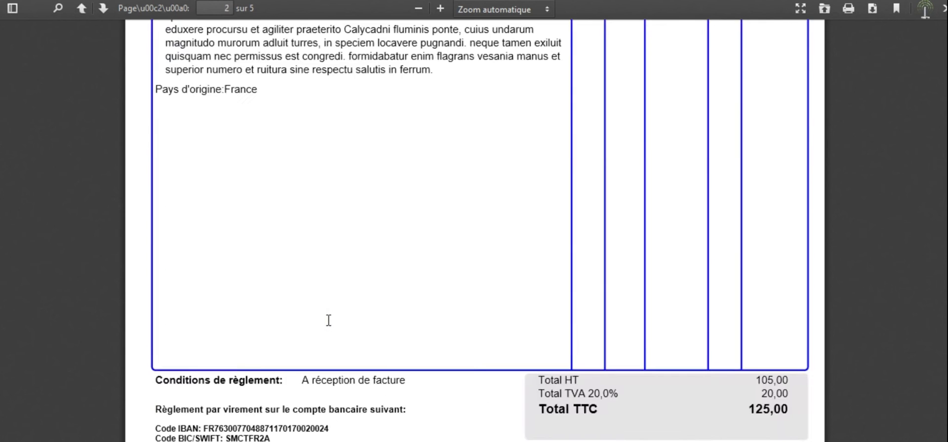
pyautogui.scroll(6, 328, 326)
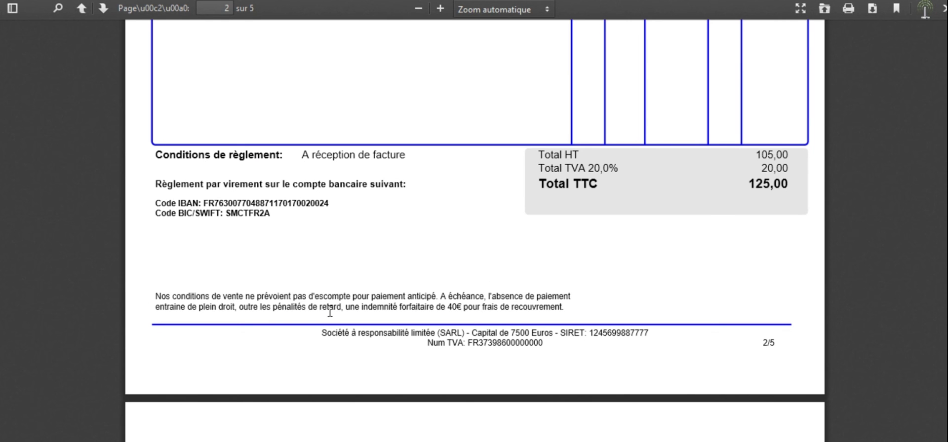
pyautogui.scroll(2, 329, 323)
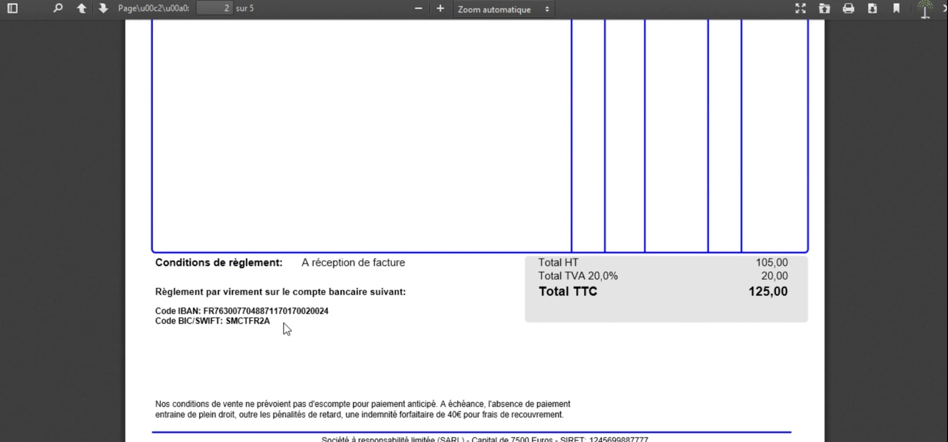
pyautogui.scroll(-7, 295, 328)
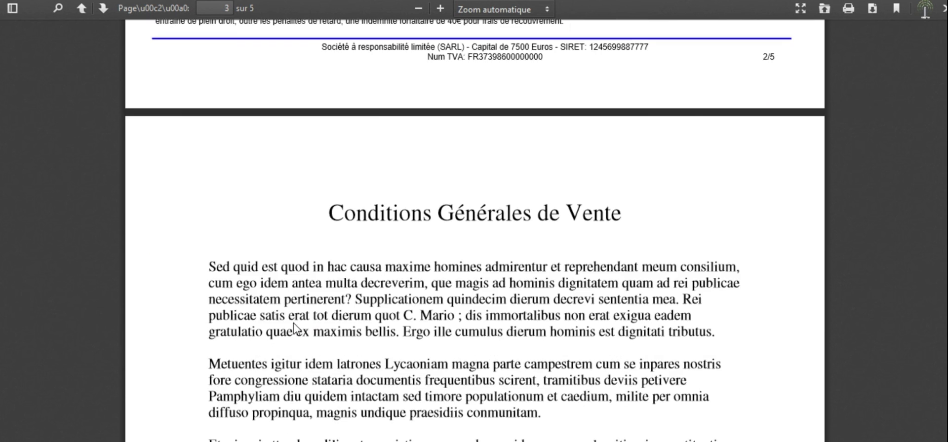
pyautogui.scroll(-18, 295, 328)
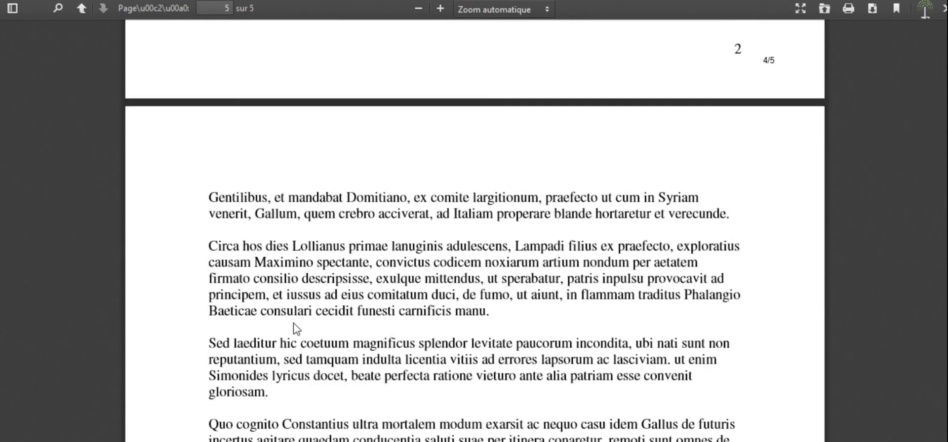
pyautogui.scroll(20, 295, 328)
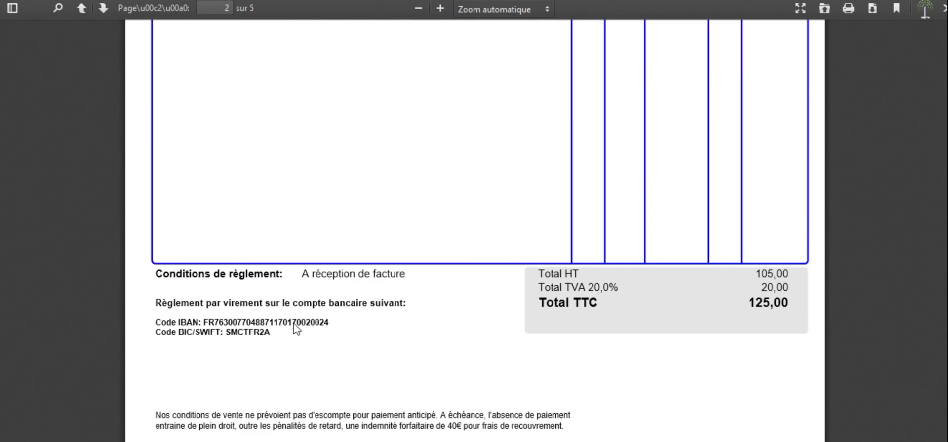
pyautogui.scroll(12, 296, 328)
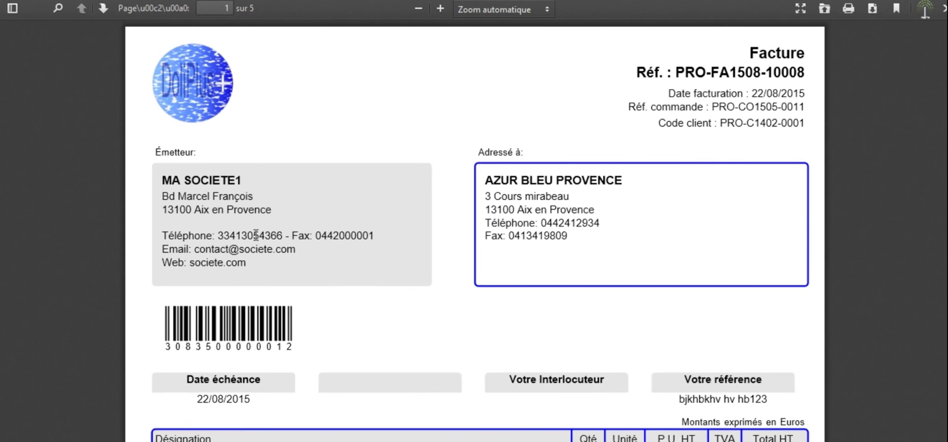
pyautogui.click(312, 0)
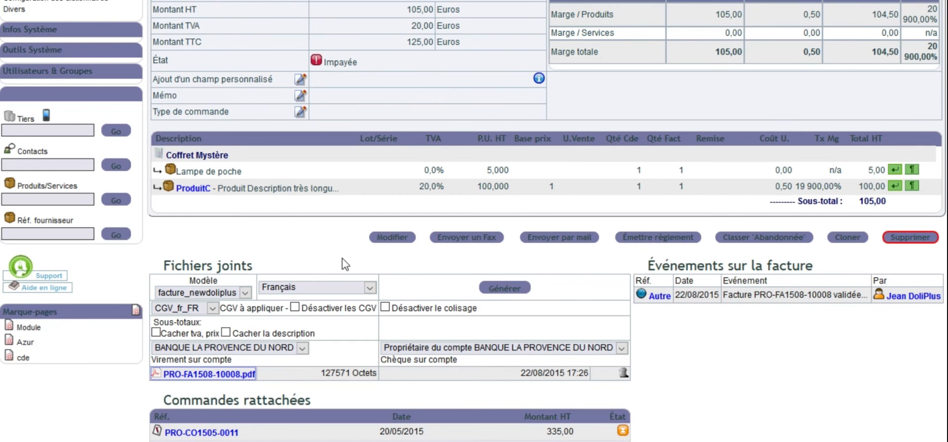
# Step: Review the validated invoice's header, lines and attached files, and open the customer order linked to it
pyautogui.scroll(2, 345, 264)
pyautogui.scroll(-3, 345, 264)
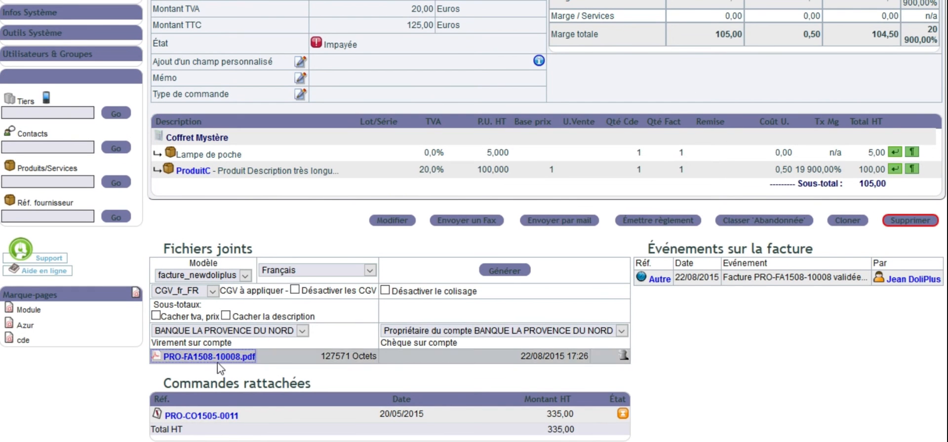
pyautogui.scroll(6, 281, 256)
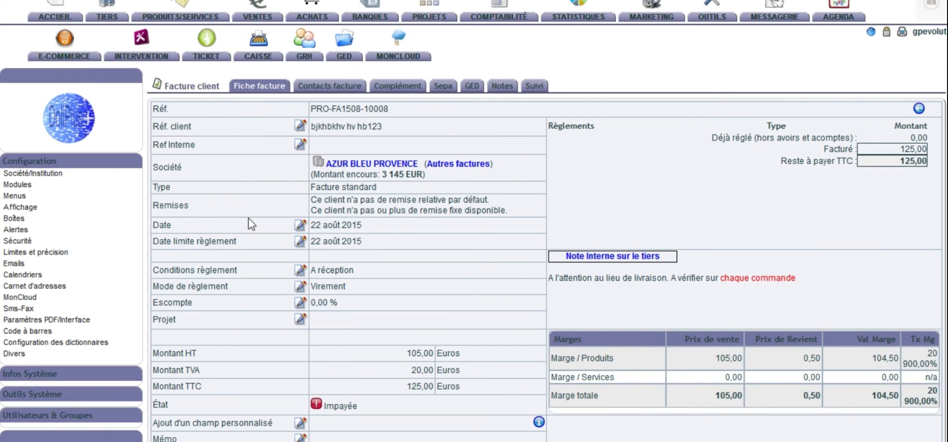
pyautogui.scroll(-6, 247, 220)
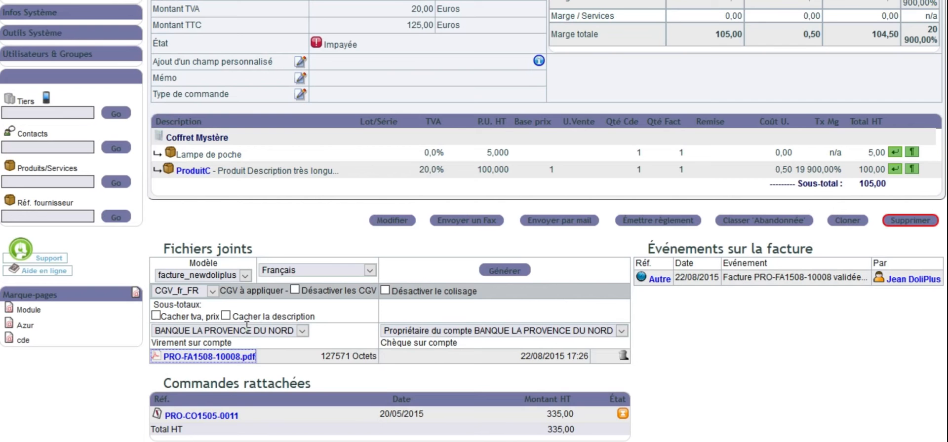
pyautogui.click(201, 419)
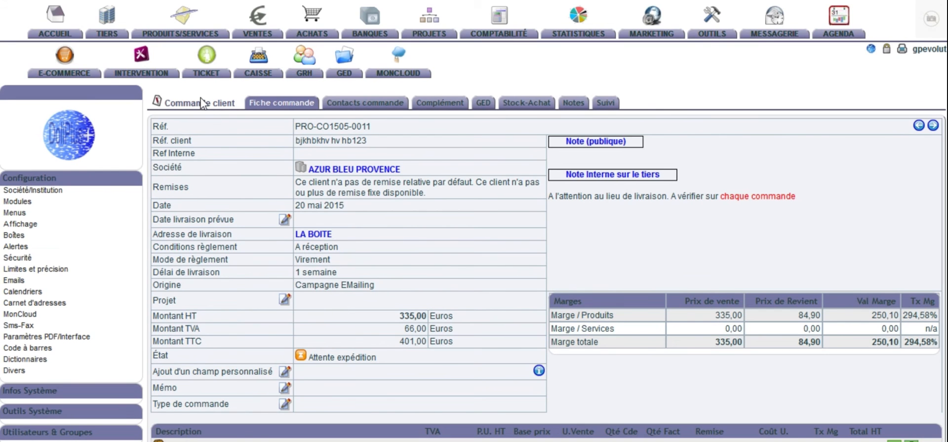
# Step: Compare the order's associated invoice amount with its Montant HT, and check the ordered and invoiced quantities on its product lines
pyautogui.scroll(-10, 346, 257)
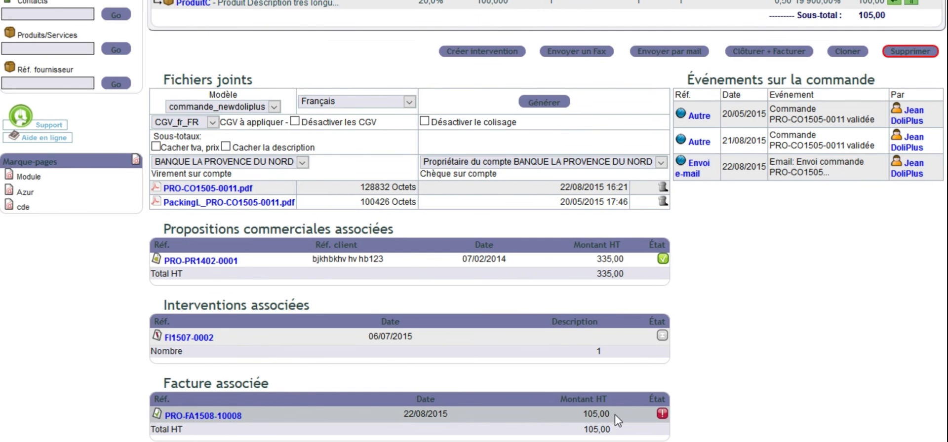
pyautogui.scroll(5, 575, 417)
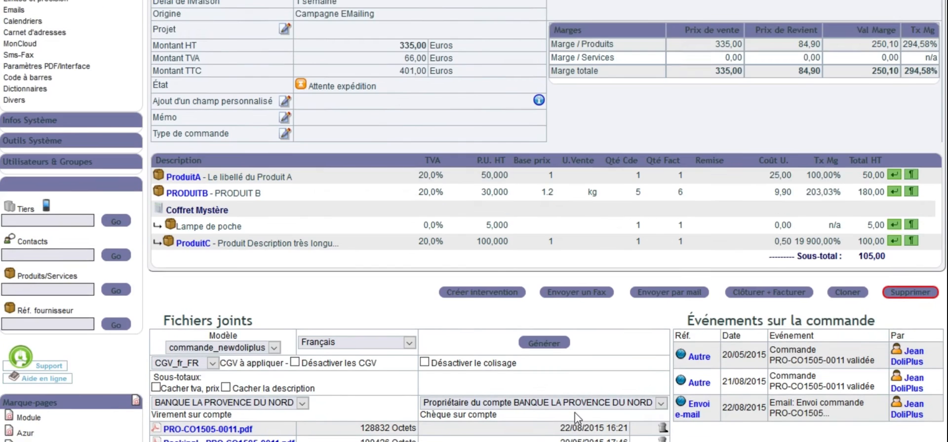
pyautogui.scroll(5, 576, 416)
pyautogui.moveTo(428, 286); pyautogui.dragTo(396, 287)
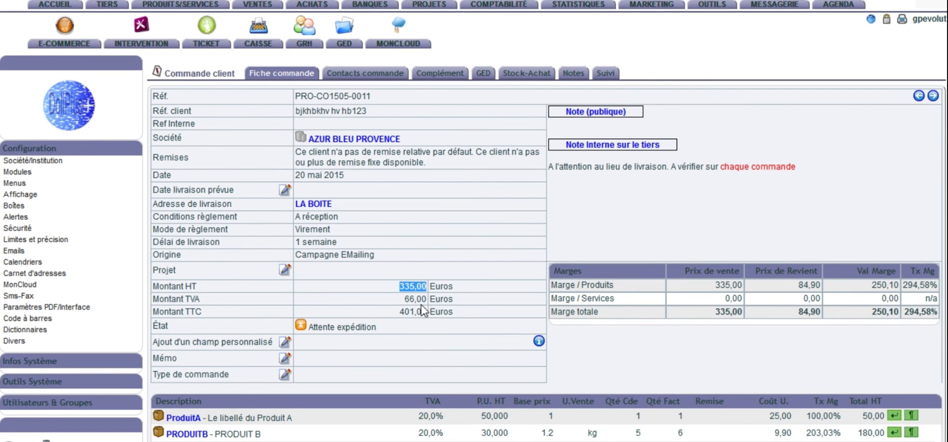
pyautogui.scroll(-3, 422, 310)
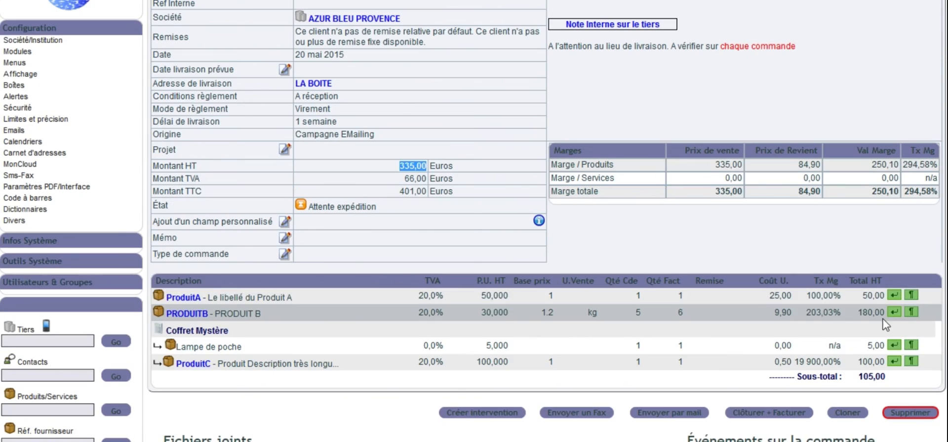
pyautogui.scroll(-3, 885, 324)
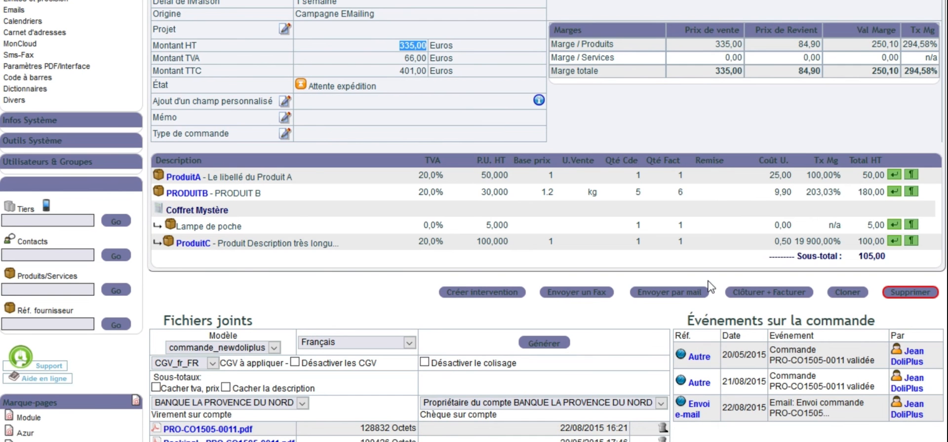
pyautogui.scroll(6, 710, 286)
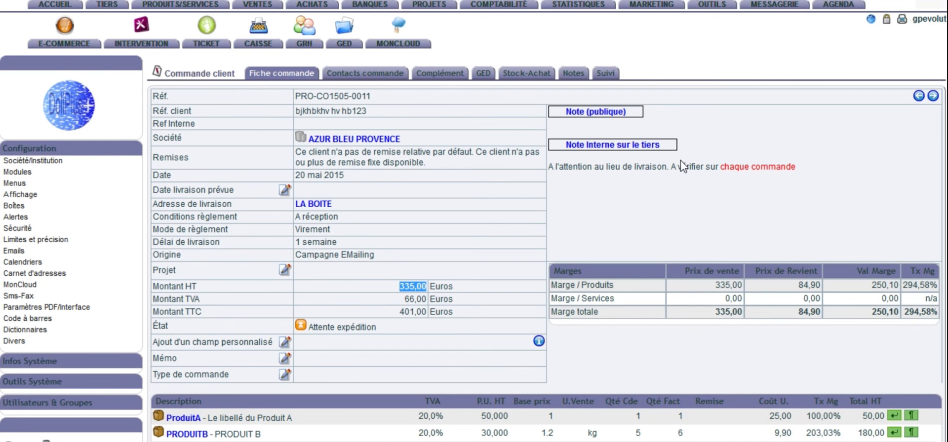